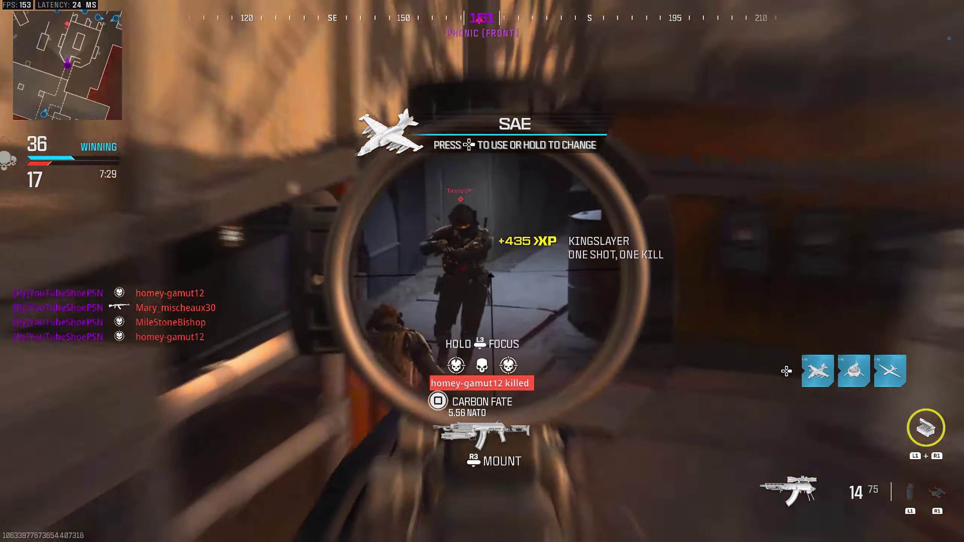
{"action": "left_click", "coordinate": [482, 271]}
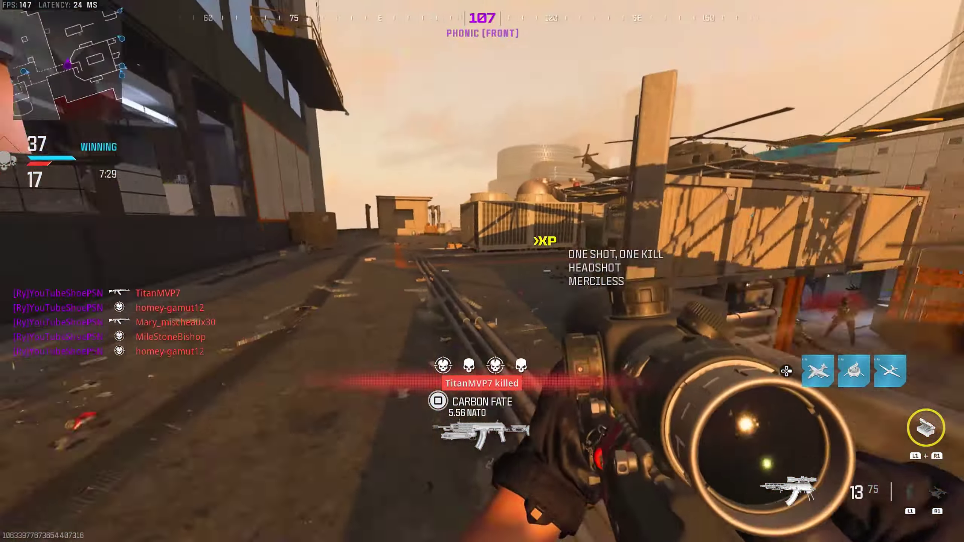
{"action": "key", "text": "2"}
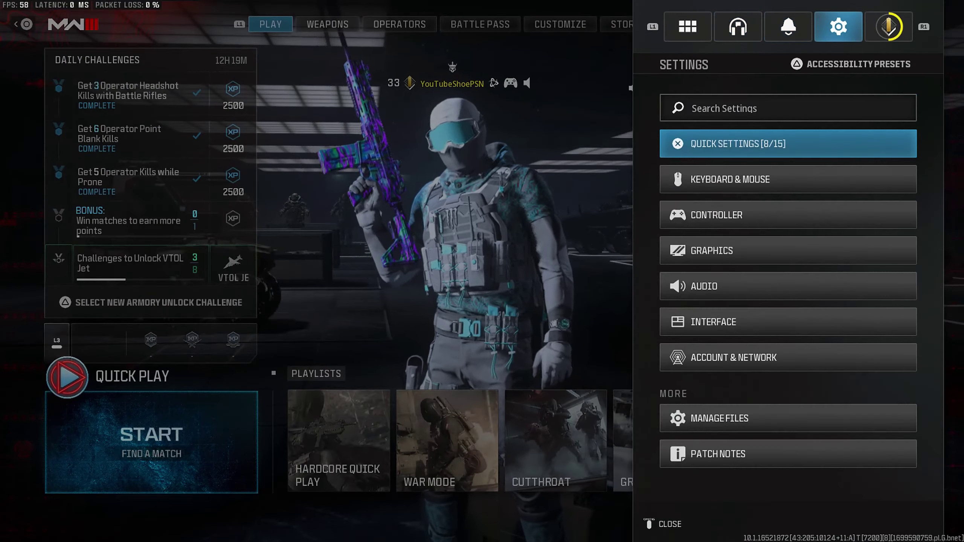
Step: Open the Controller settings
{"action": "key", "text": "Down"}
{"action": "key", "text": "Down"}
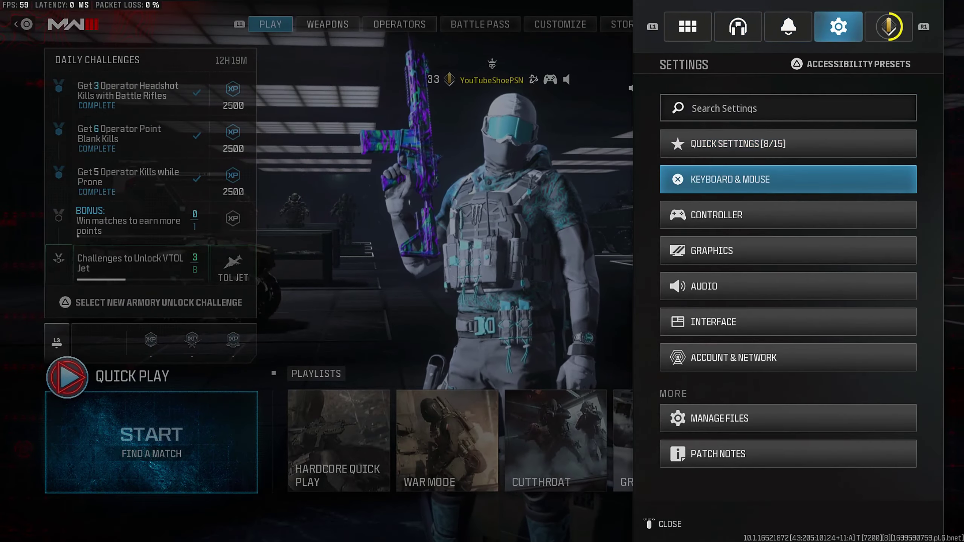
{"action": "key", "text": "Return"}
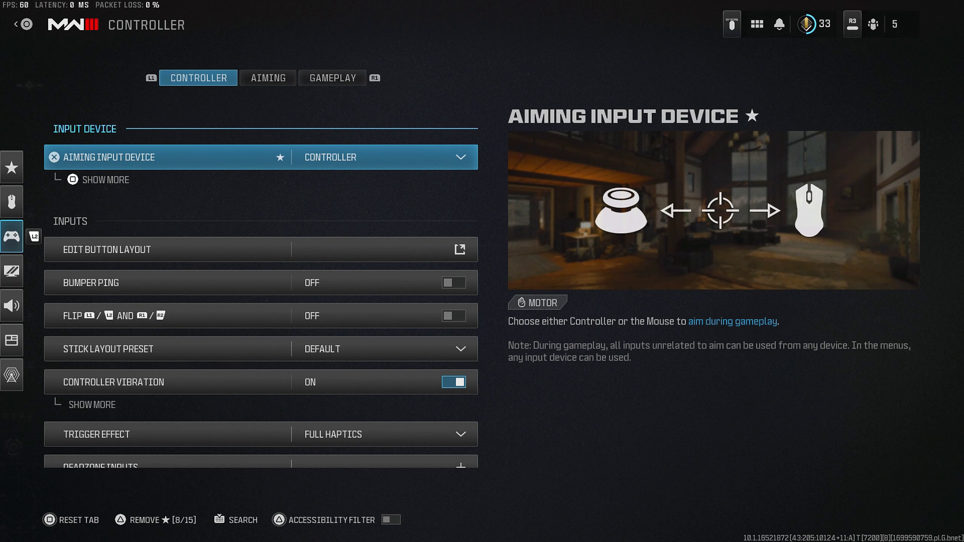
Step: Go through the controller input options and expand the Deadzone Inputs group
{"action": "key", "text": "Down"}
{"action": "key", "text": "Down"}
{"action": "key", "text": "Down"}
{"action": "key", "text": "Down"}
{"action": "key", "text": "Down"}
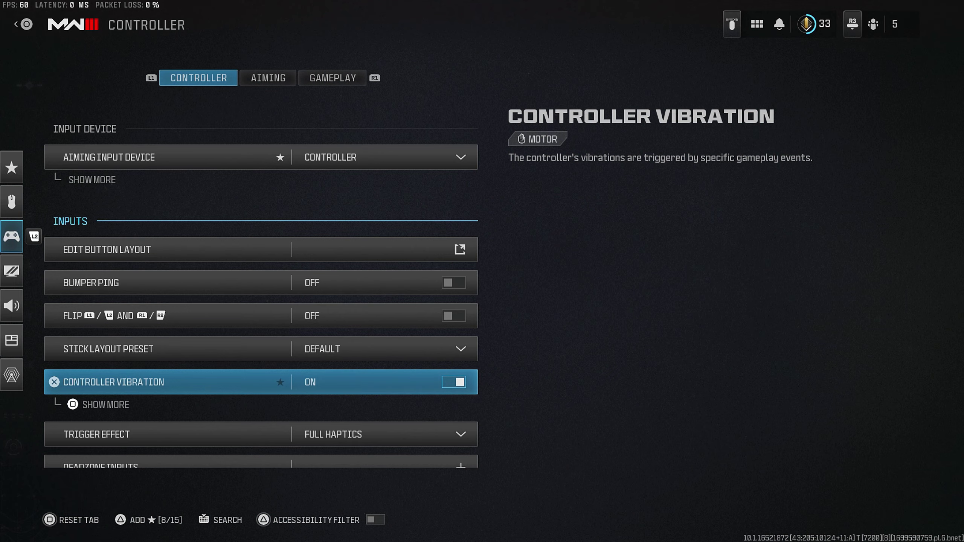
{"action": "key", "text": "Down"}
{"action": "key", "text": "Down"}
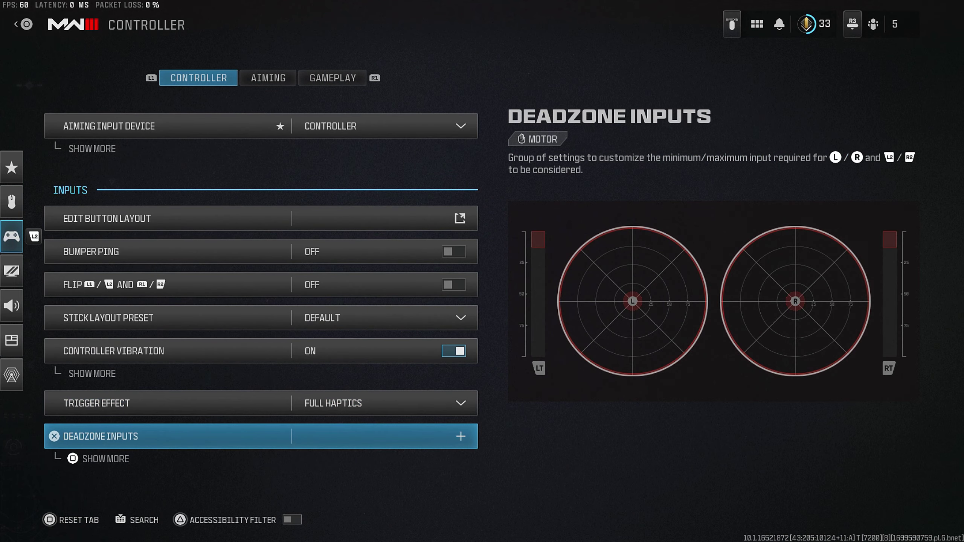
{"action": "key", "text": "Return"}
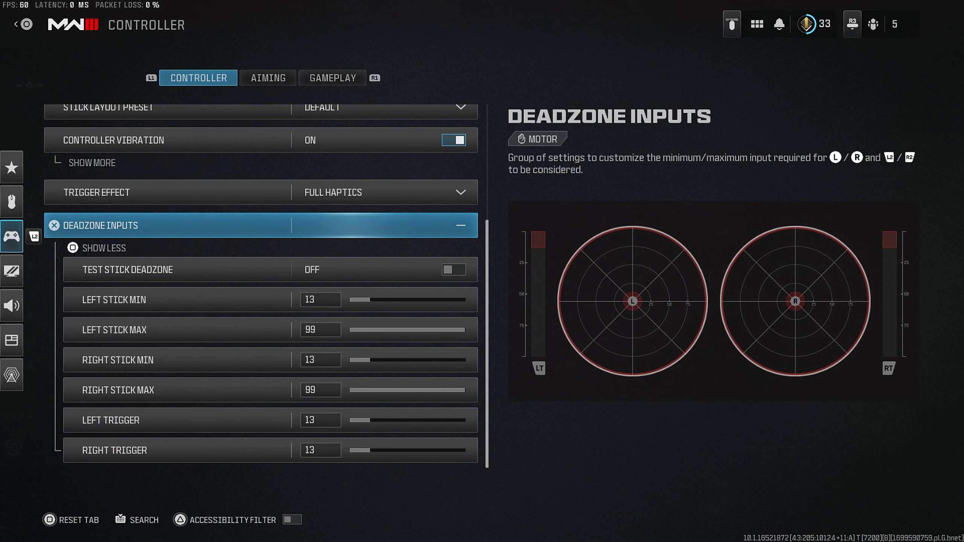
Step: Examine the minimum and maximum deadzones of the left and right sticks, and collapse the Deadzone Inputs group
{"action": "key", "text": "Down"}
{"action": "key", "text": "Down"}
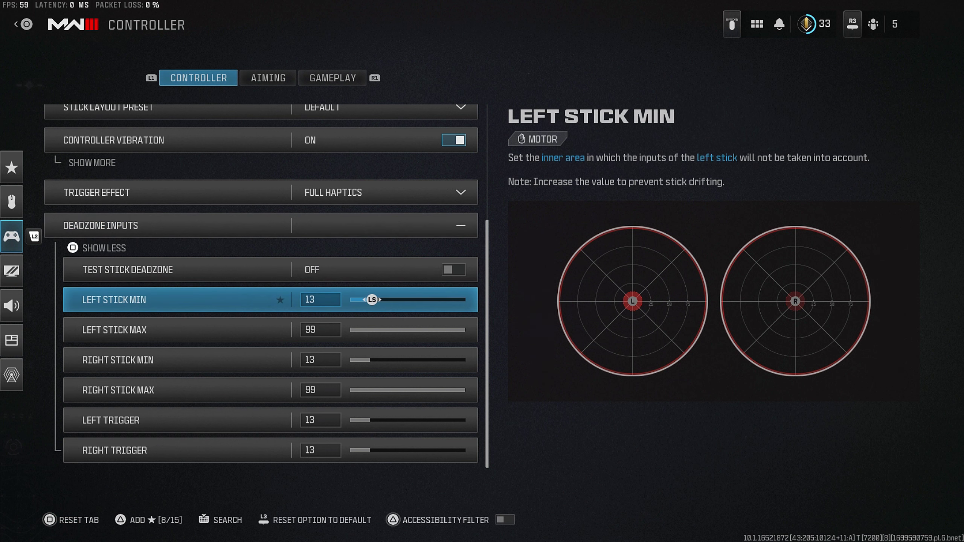
{"action": "key", "text": "Down"}
{"action": "key", "text": "Down"}
{"action": "key", "text": "Up"}
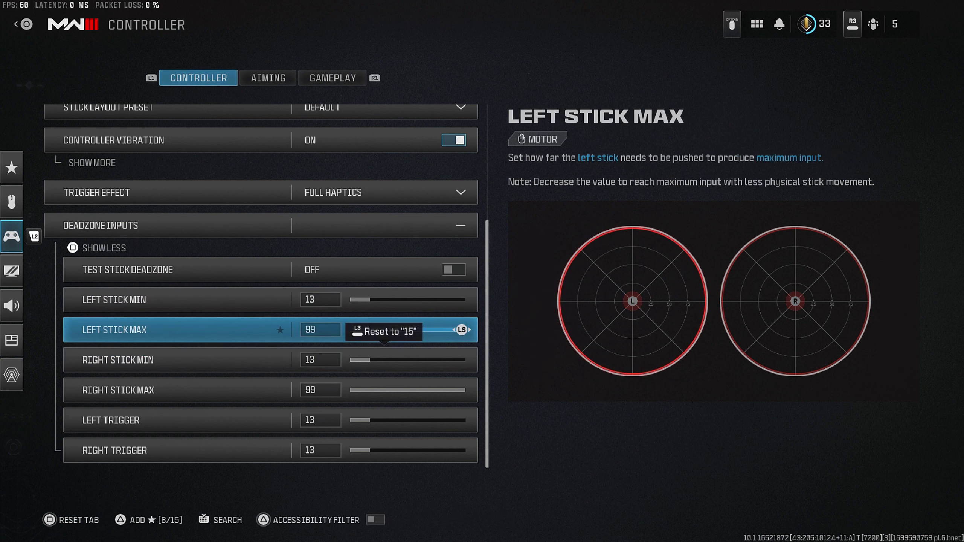
{"action": "key", "text": "Up"}
{"action": "key", "text": "Down"}
{"action": "key", "text": "Down"}
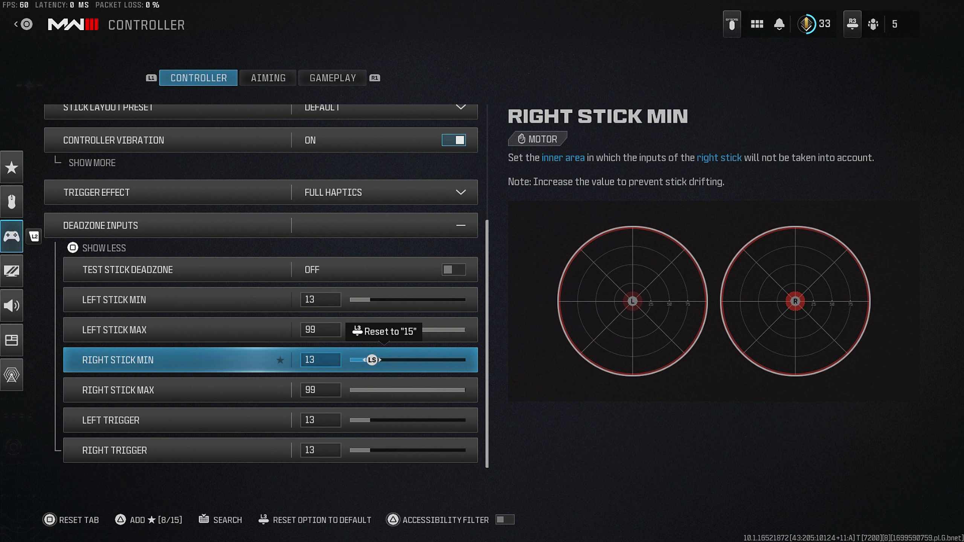
{"action": "key", "text": "Up"}
{"action": "key", "text": "Up"}
{"action": "key", "text": "Up"}
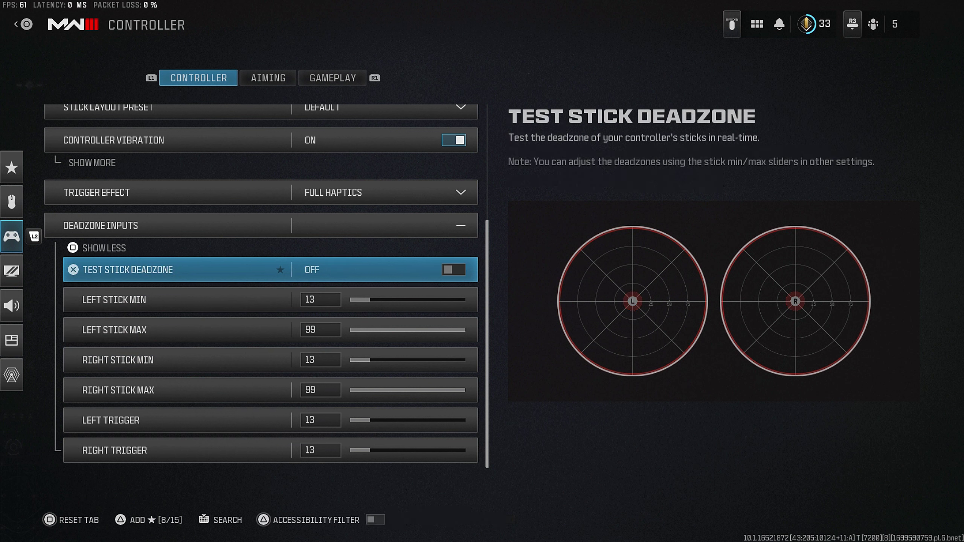
{"action": "key", "text": "Up"}
{"action": "key", "text": "Return"}
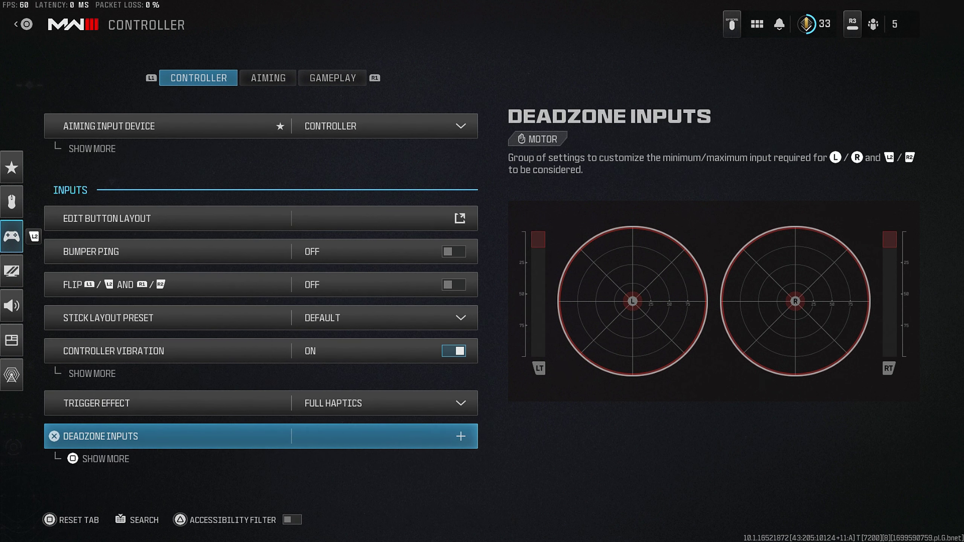
Step: Switch to the controller's Aiming settings and examine the horizontal and vertical stick sensitivities and the ADS Sensitivity Multiplier
{"action": "key", "text": "Down"}
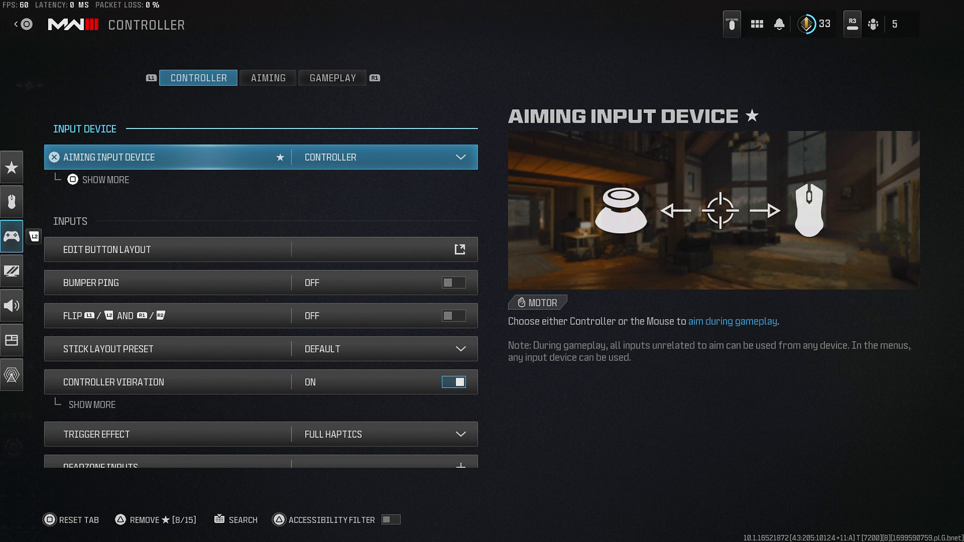
{"action": "key", "text": "e"}
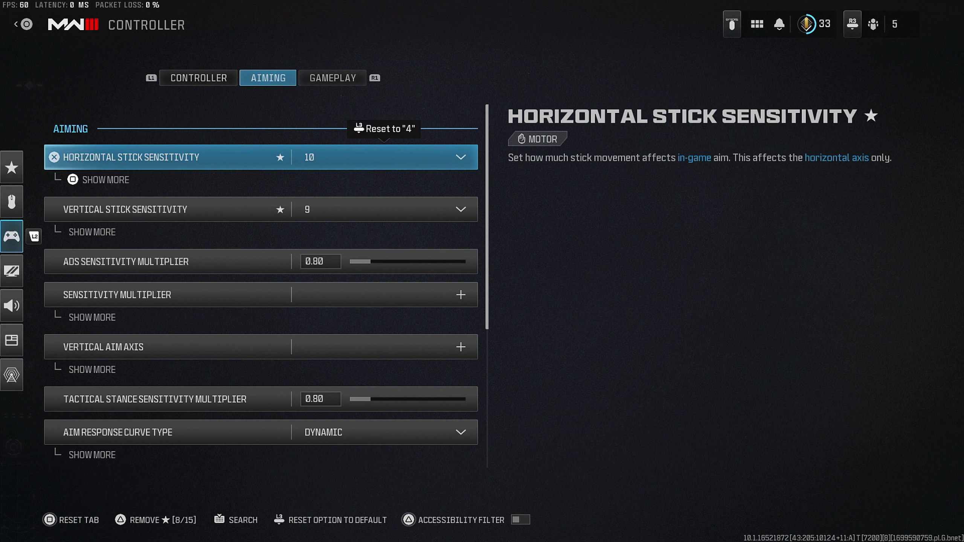
{"action": "key", "text": "Down"}
{"action": "key", "text": "Down"}
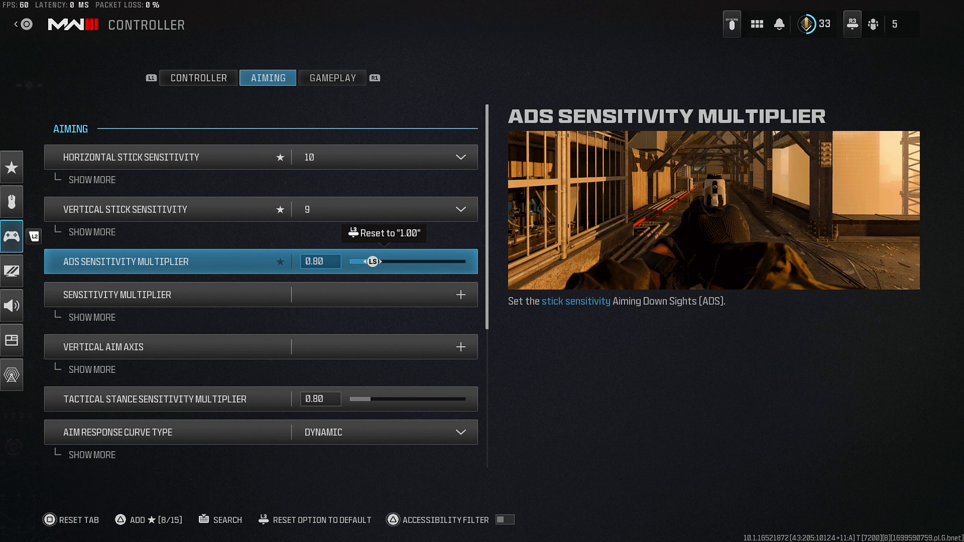
{"action": "key", "text": "Up"}
{"action": "key", "text": "Up"}
{"action": "key", "text": "Down"}
{"action": "key", "text": "Down"}
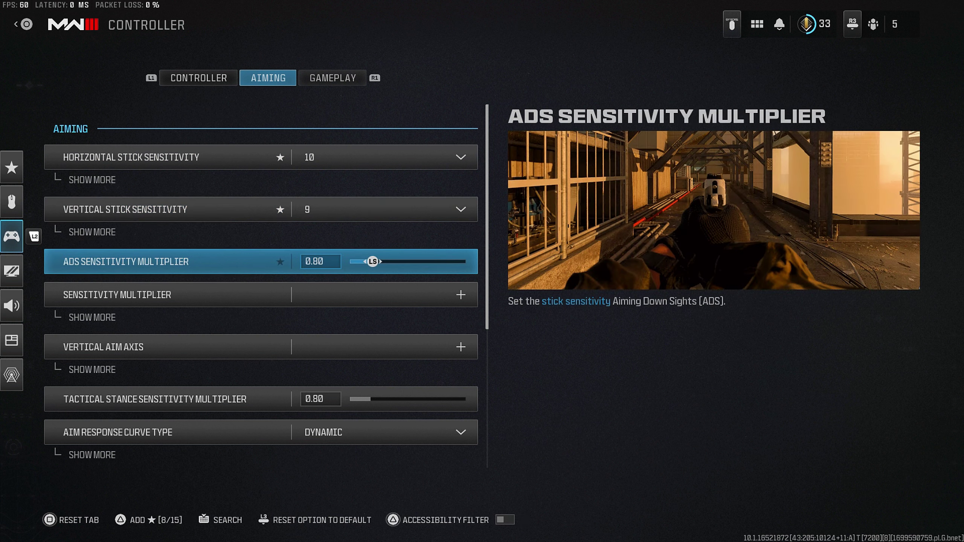
Step: Examine the Sensitivity Multiplier, Vertical Aim Axis and Tactical Stance Sensitivity Multiplier settings
{"action": "key", "text": "Down"}
{"action": "key", "text": "Down"}
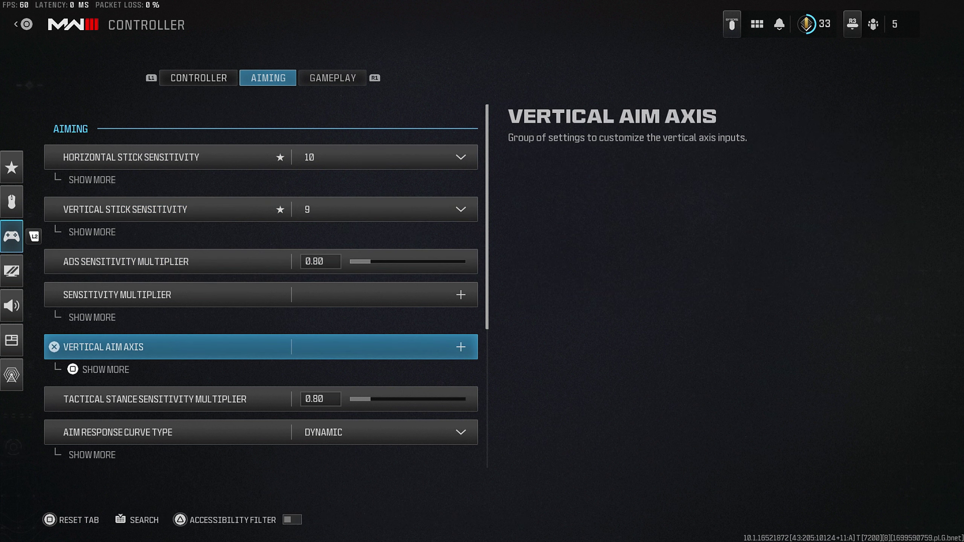
{"action": "key", "text": "Down"}
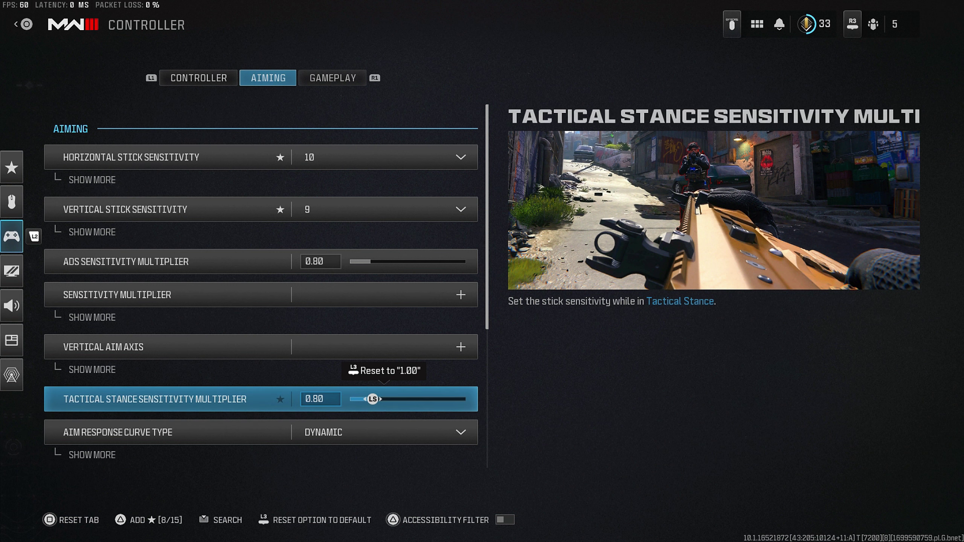
{"action": "key", "text": "Up"}
{"action": "key", "text": "Up"}
{"action": "key", "text": "Up"}
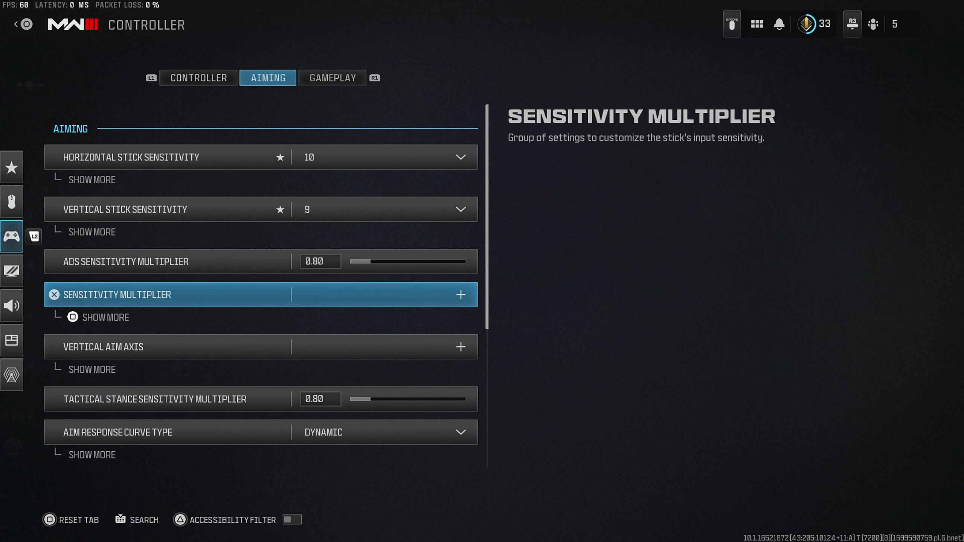
{"action": "key", "text": "Down"}
{"action": "key", "text": "Down"}
{"action": "key", "text": "Down"}
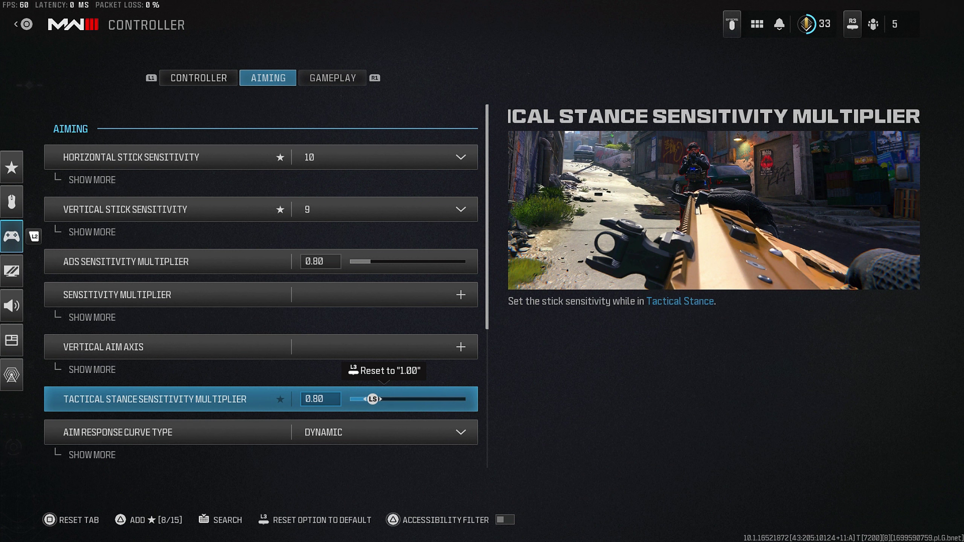
Step: Show the additional options of Aim Response Curve Type and review the slope scale, ADS focus multiplier, transition timing and Target Aim Assist
{"action": "key", "text": "Down"}
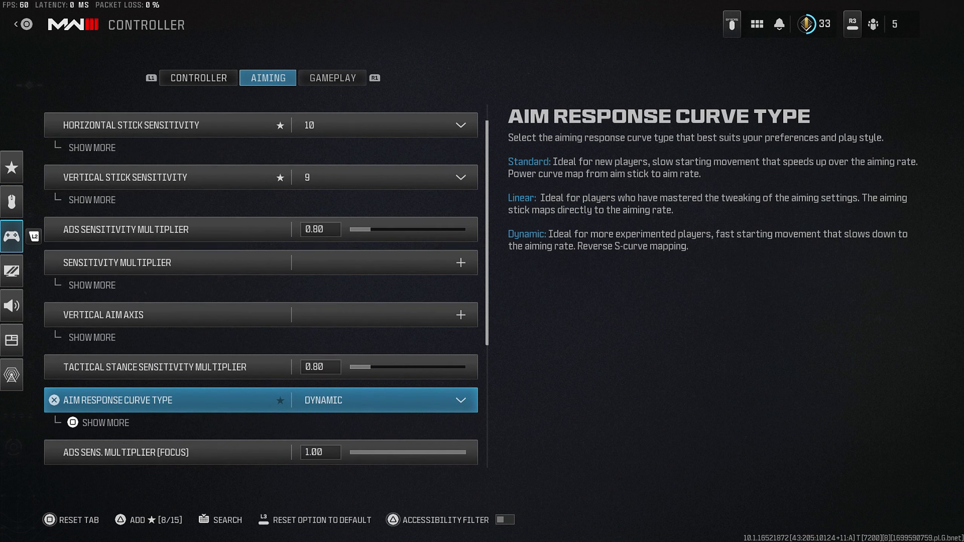
{"action": "key", "text": "f"}
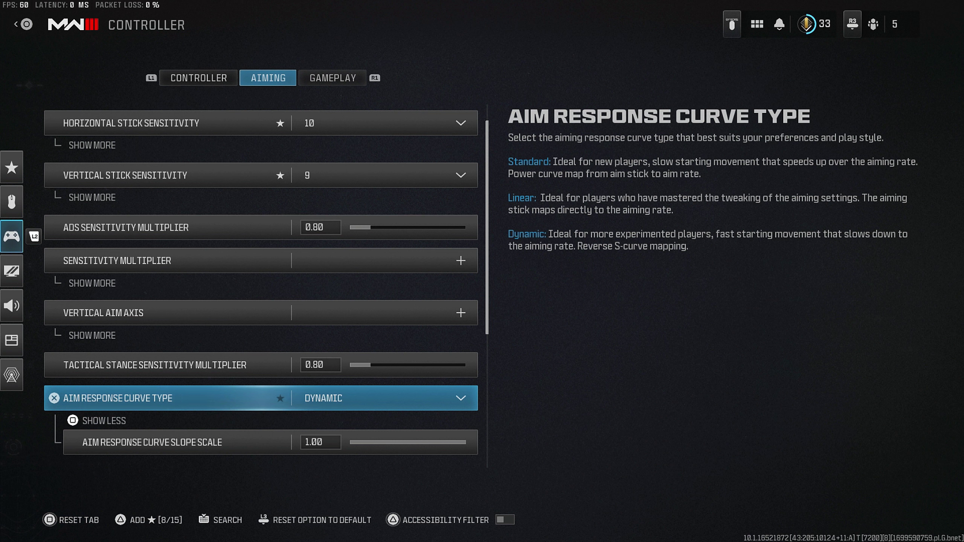
{"action": "key", "text": "Down"}
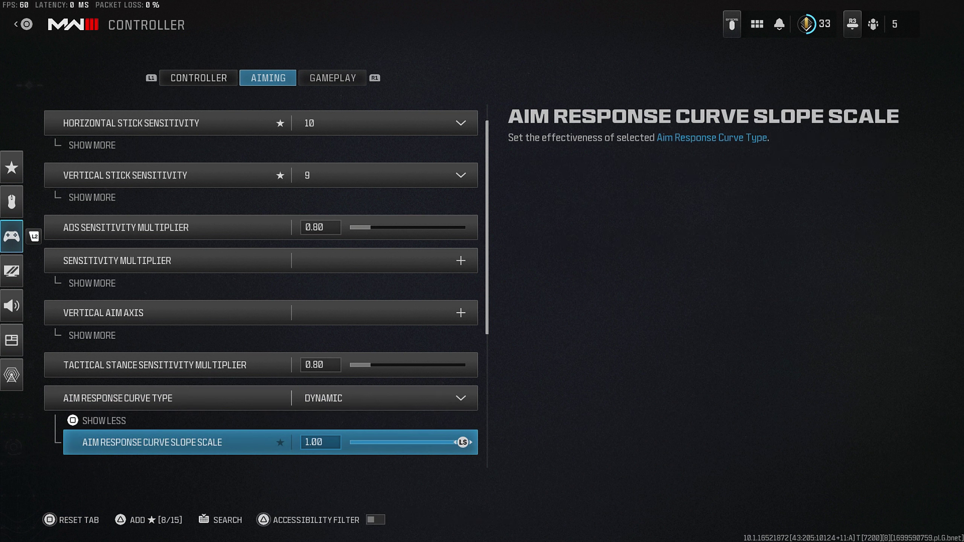
{"action": "key", "text": "Down"}
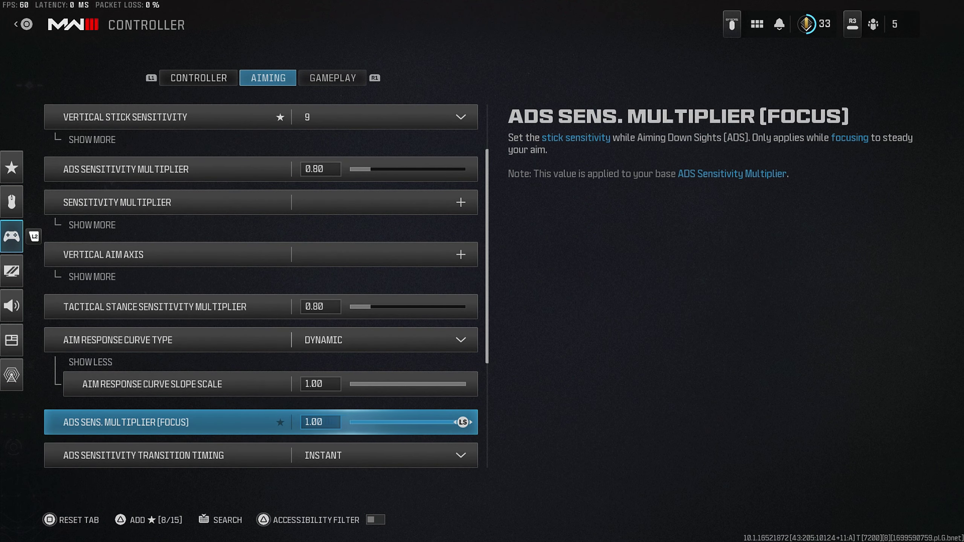
{"action": "key", "text": "Down"}
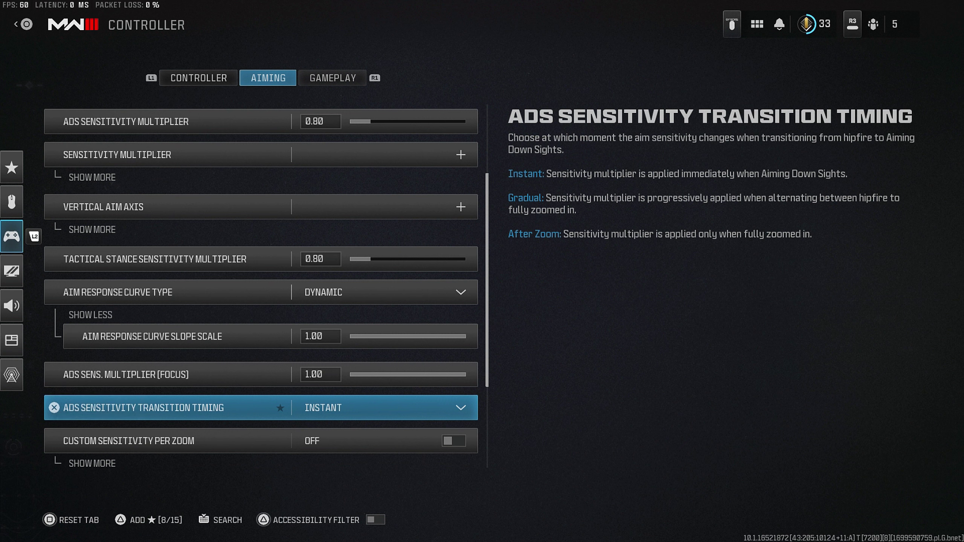
{"action": "key", "text": "Down"}
{"action": "key", "text": "Down"}
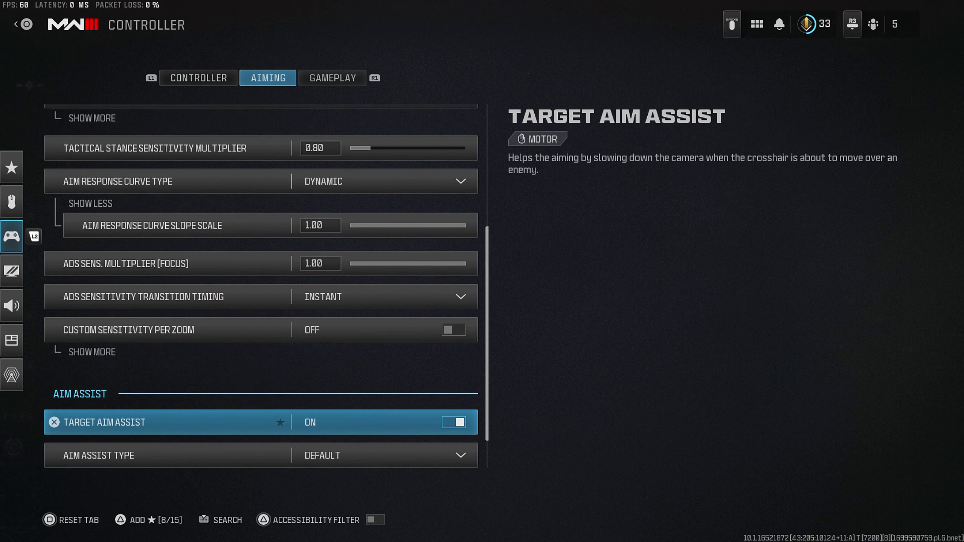
Step: Go through the Aim Assist Type choices and select Default
{"action": "key", "text": "Down"}
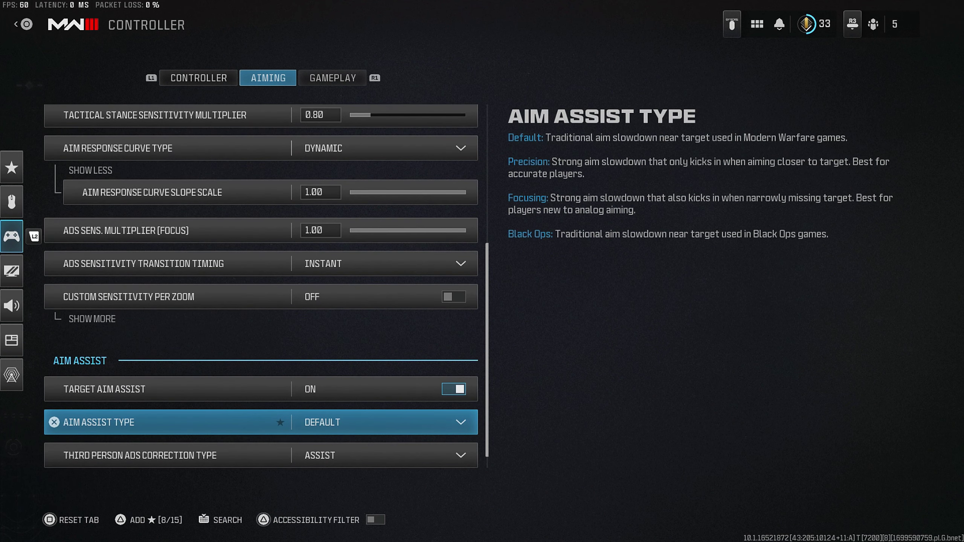
{"action": "key", "text": "Return"}
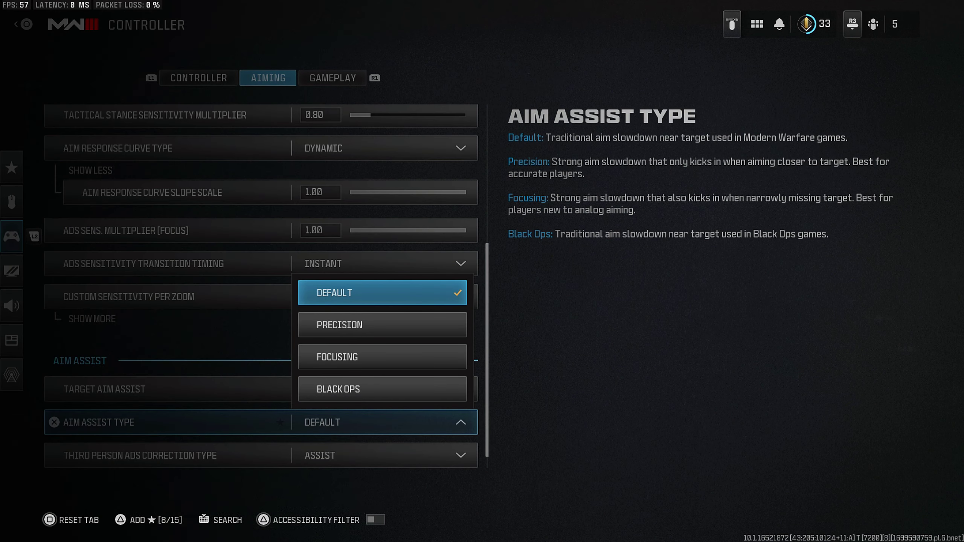
{"action": "key", "text": "Down"}
{"action": "key", "text": "Down"}
{"action": "key", "text": "Down"}
{"action": "key", "text": "Up"}
{"action": "key", "text": "Up"}
{"action": "key", "text": "Up"}
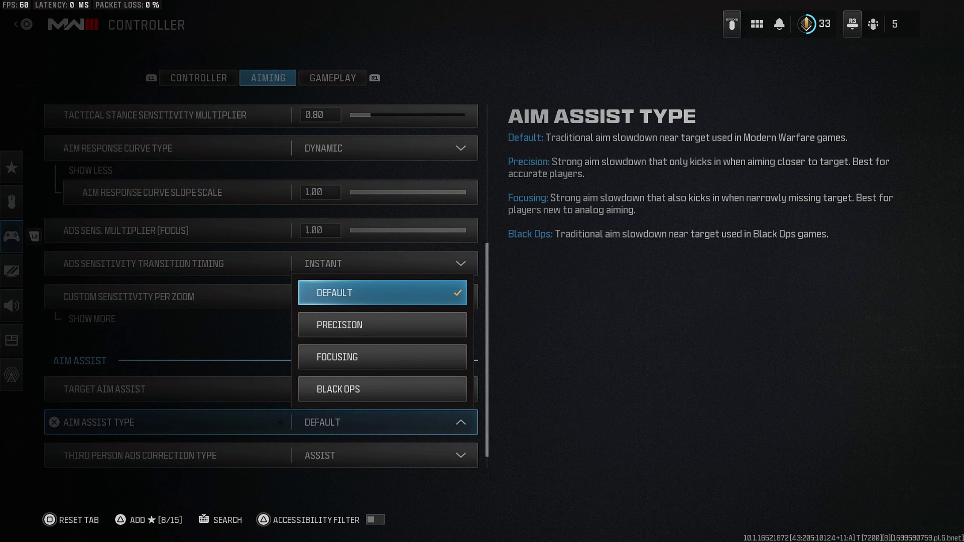
{"action": "key", "text": "Return"}
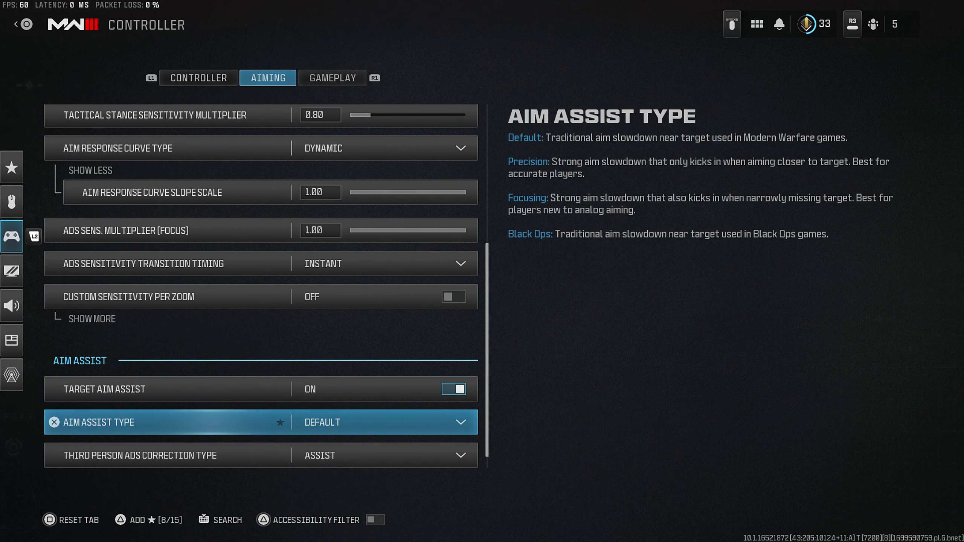
Step: Switch to the controller's Gameplay settings and view the choices for Automatic Sprint
{"action": "key", "text": "Down"}
{"action": "key", "text": "e"}
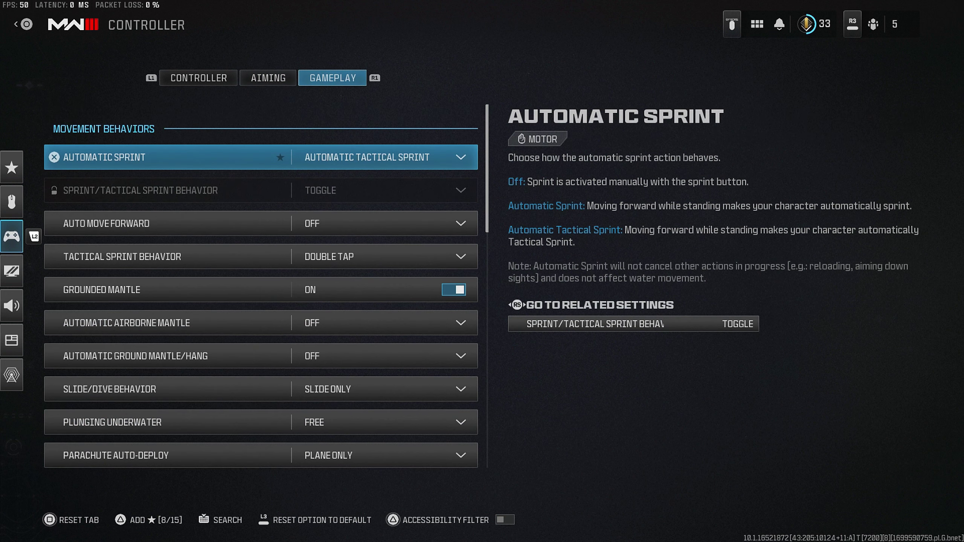
{"action": "key", "text": "Return"}
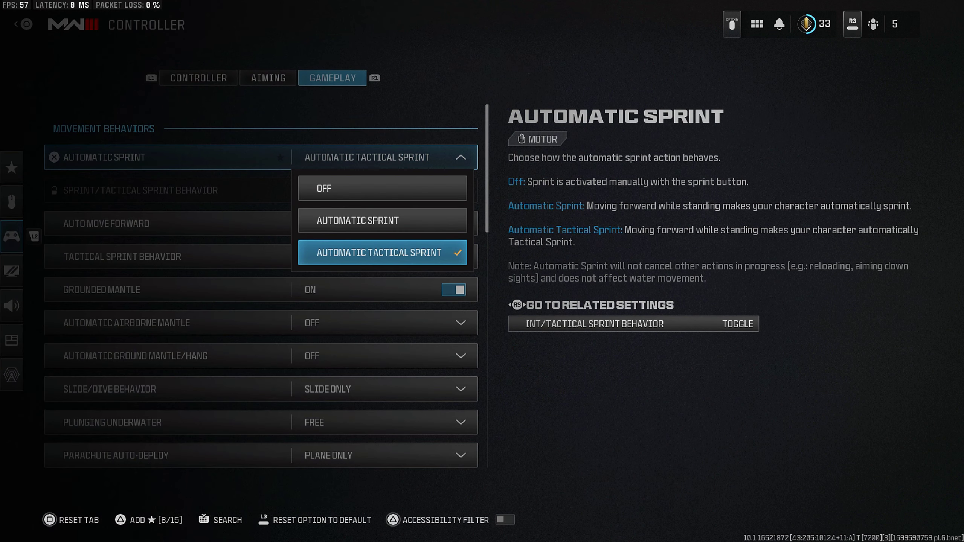
{"action": "key", "text": "Escape"}
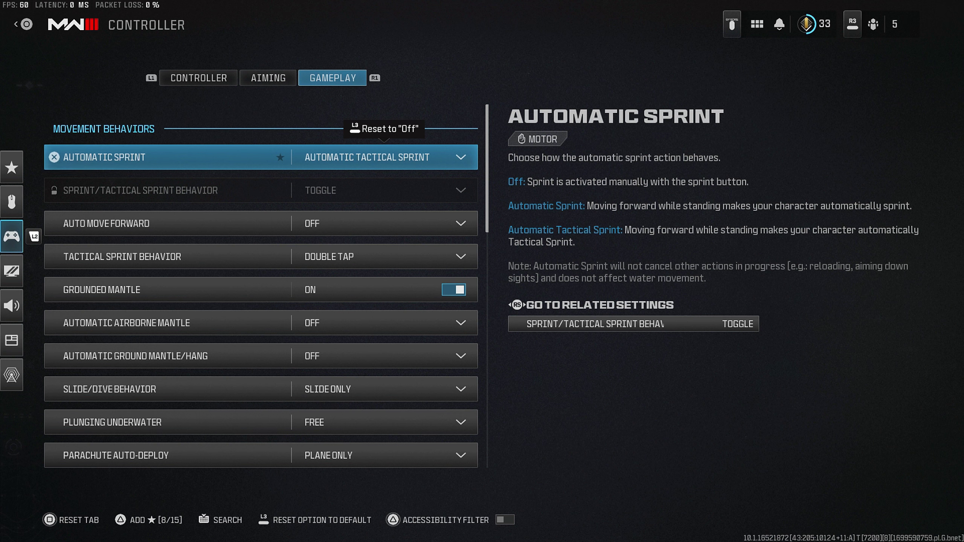
Step: Review the movement behaviors from Auto Move Forward down to Automatic Airborne Mantle
{"action": "key", "text": "Down"}
{"action": "key", "text": "Down"}
{"action": "key", "text": "Down"}
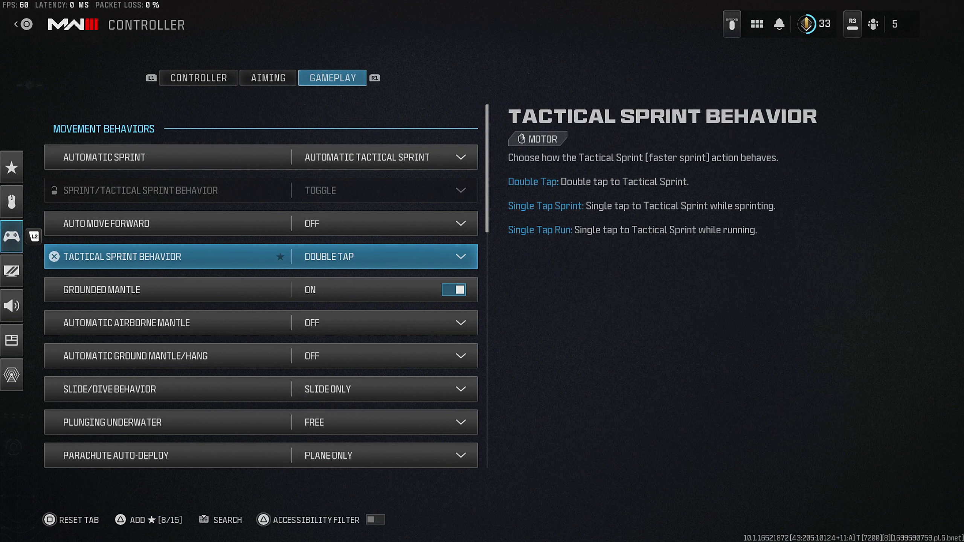
{"action": "key", "text": "Down"}
{"action": "key", "text": "Down"}
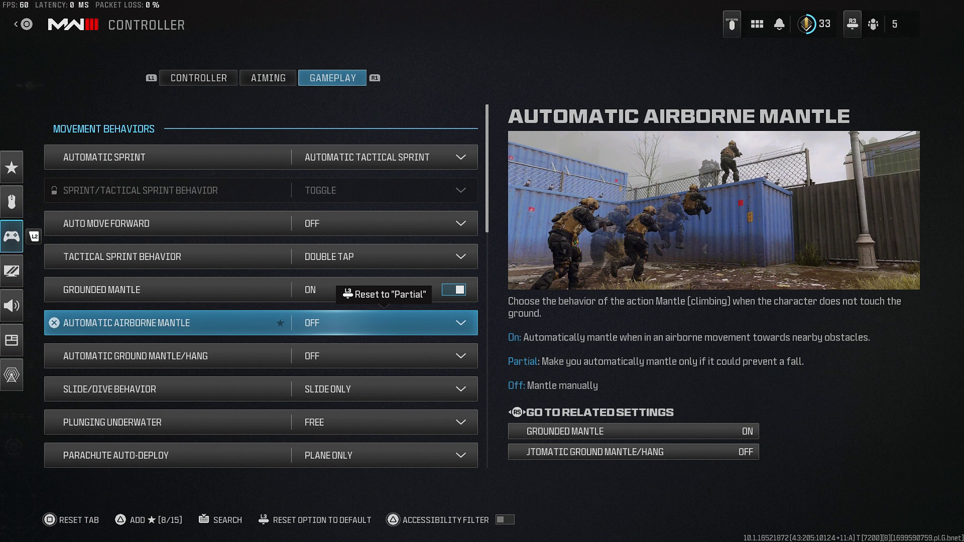
Step: Review the movement behaviors from Automatic Ground Mantle/Hang to Parachute Auto-Deploy, ending back on Slide/Dive Behavior
{"action": "key", "text": "Down"}
{"action": "key", "text": "Down"}
{"action": "key", "text": "Down"}
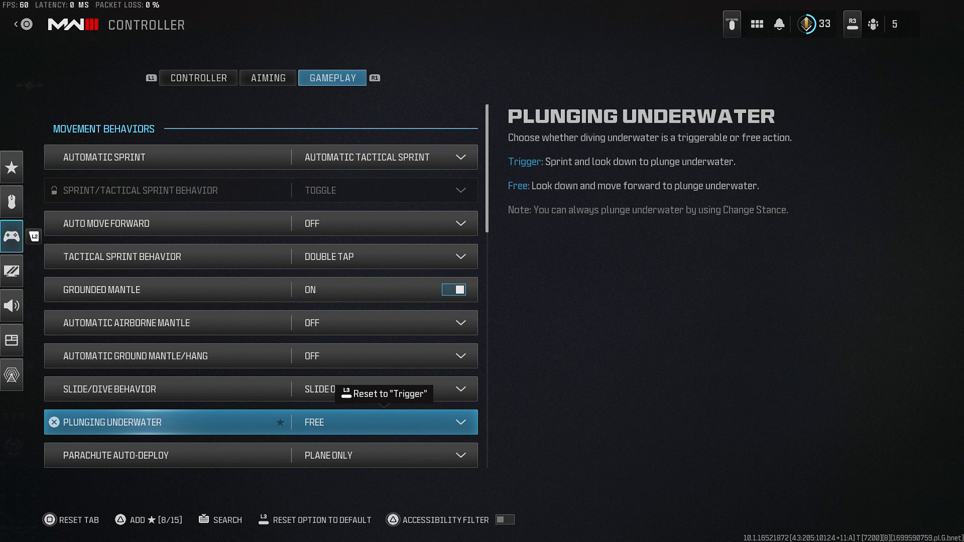
{"action": "key", "text": "Down"}
{"action": "key", "text": "Up"}
{"action": "key", "text": "Up"}
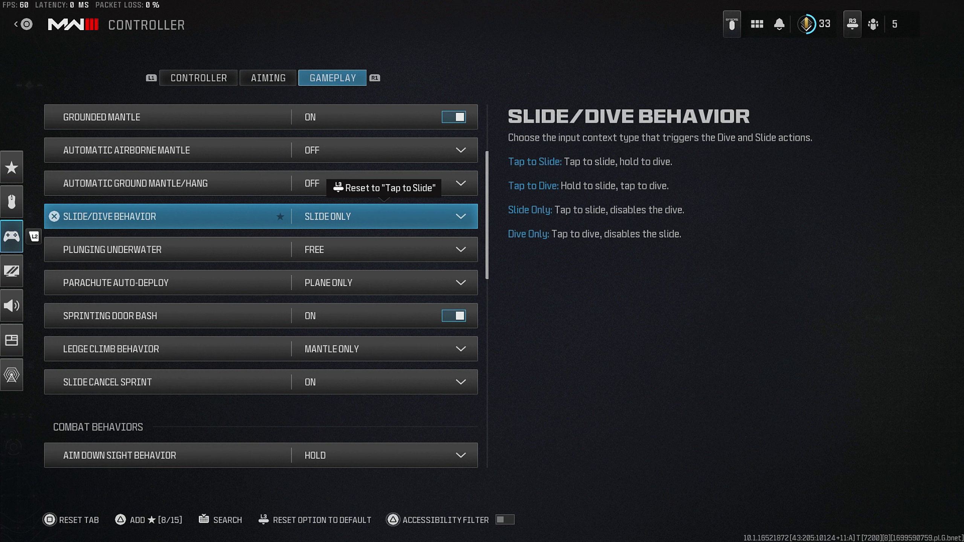
Step: Go through the remaining movement behaviors past Slide Cancel Sprint and on to Change Zoom Activation in the combat behaviors
{"action": "key", "text": "Down"}
{"action": "key", "text": "Down"}
{"action": "key", "text": "Down"}
{"action": "key", "text": "Down"}
{"action": "key", "text": "Down"}
{"action": "key", "text": "Down"}
{"action": "key", "text": "Down"}
{"action": "key", "text": "Down"}
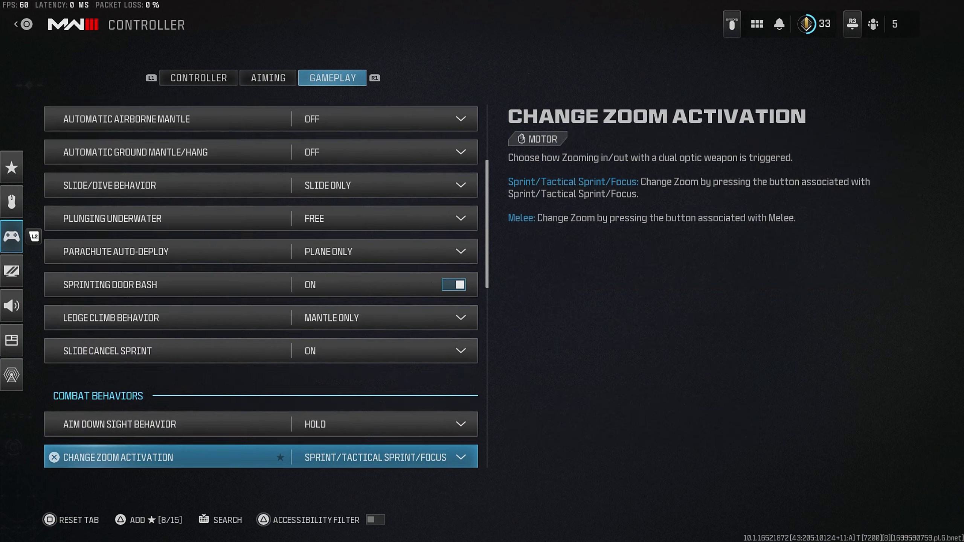
Step: Review the combat behaviors from Equipment Behavior through weapon mount and tactical stance options to Interact/Reload Behavior
{"action": "key", "text": "Down"}
{"action": "key", "text": "Down"}
{"action": "key", "text": "Down"}
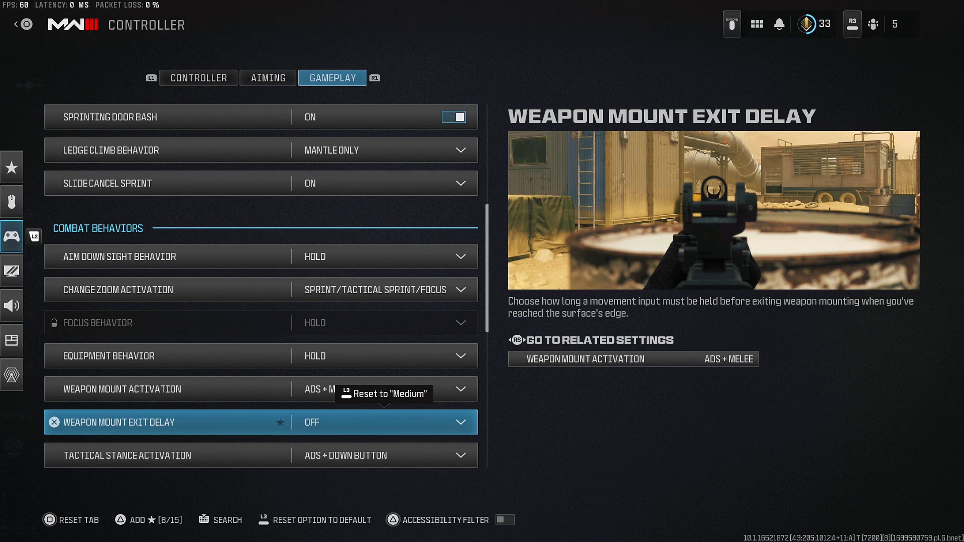
{"action": "key", "text": "Down"}
{"action": "key", "text": "Down"}
{"action": "key", "text": "Down"}
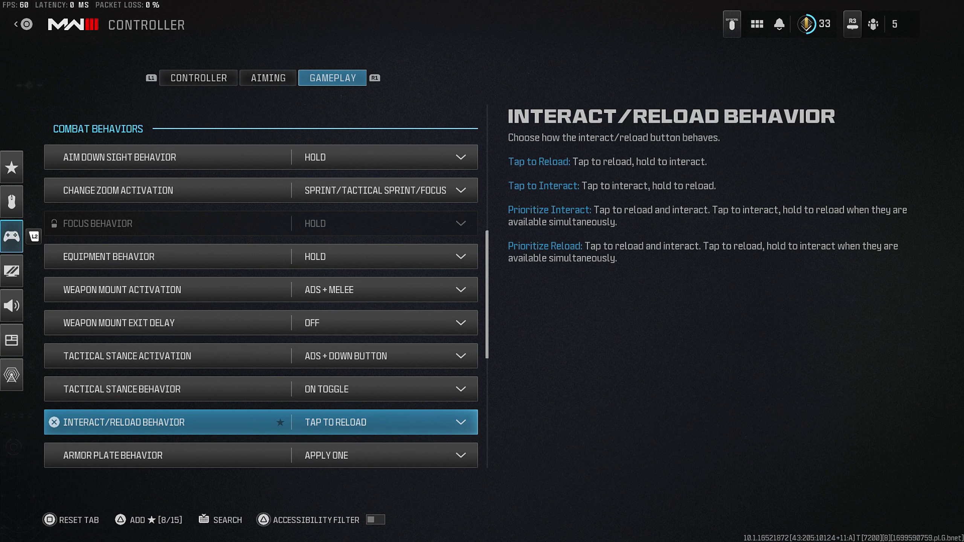
Step: Review the combat behaviors from Armor Plate Behavior down to Manual Fire Behavior
{"action": "key", "text": "Down"}
{"action": "key", "text": "Down"}
{"action": "key", "text": "Down"}
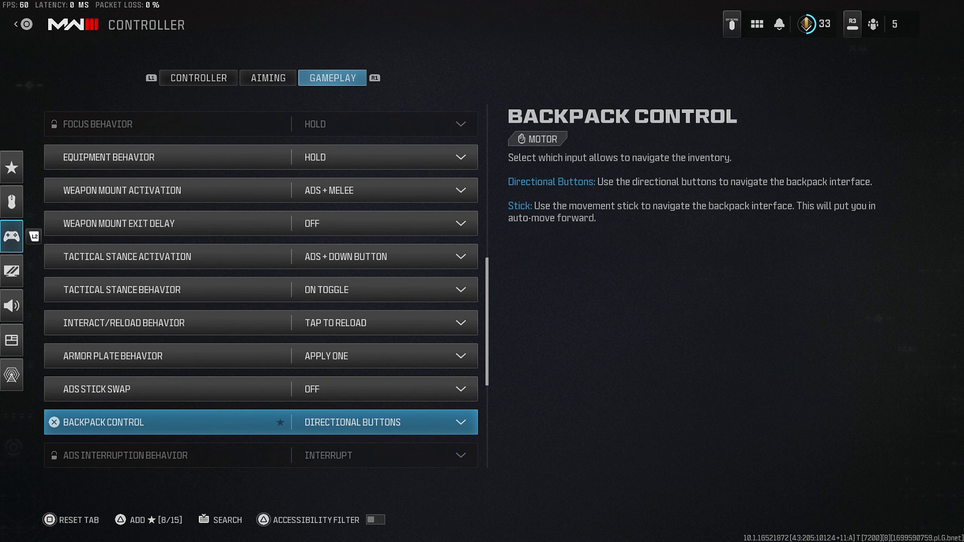
{"action": "key", "text": "Down"}
{"action": "key", "text": "Down"}
{"action": "key", "text": "Down"}
{"action": "key", "text": "Down"}
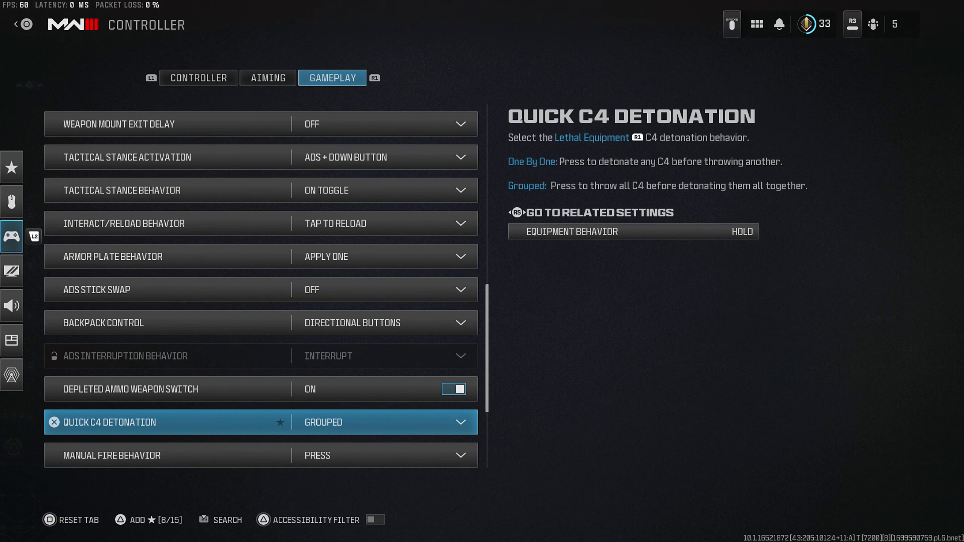
{"action": "key", "text": "Down"}
Step: Leave the controller settings and open the Graphics settings
{"action": "key", "text": "Escape"}
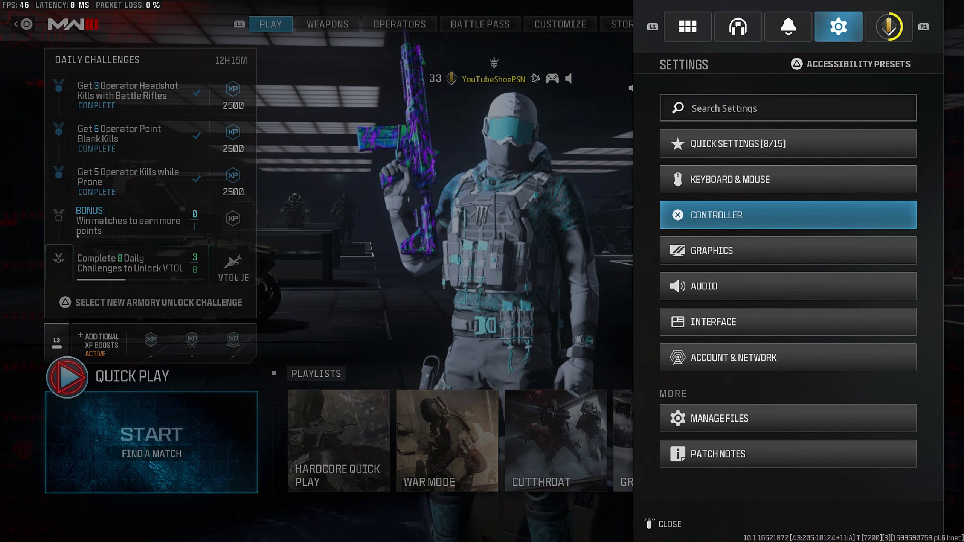
{"action": "key", "text": "Down"}
{"action": "key", "text": "Return"}
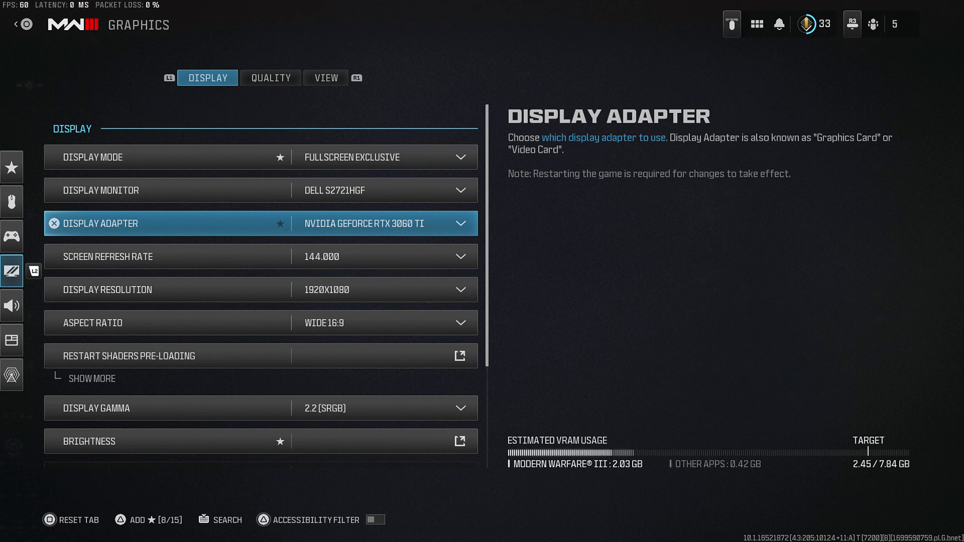
Step: Show the choices for Screen Refresh Rate and select 144.000
{"action": "key", "text": "Down"}
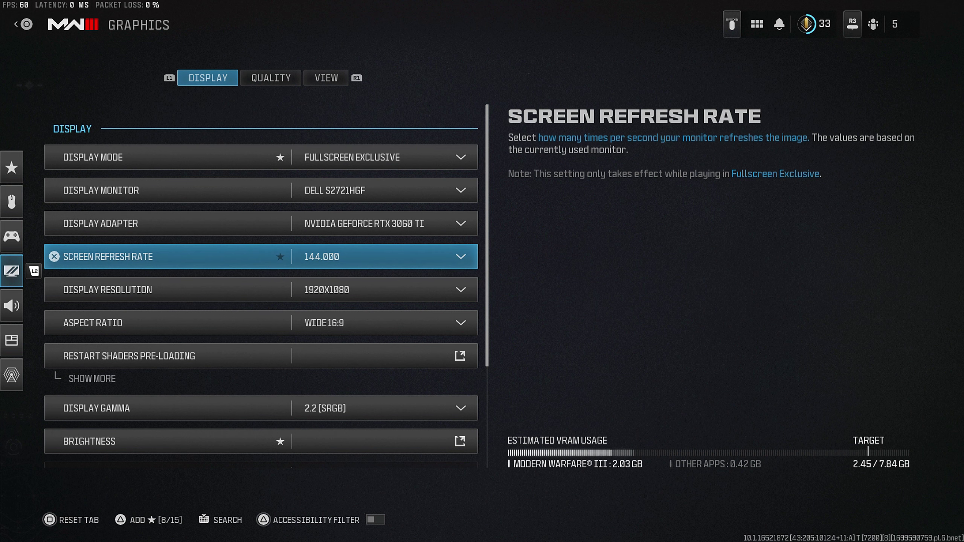
{"action": "key", "text": "Return"}
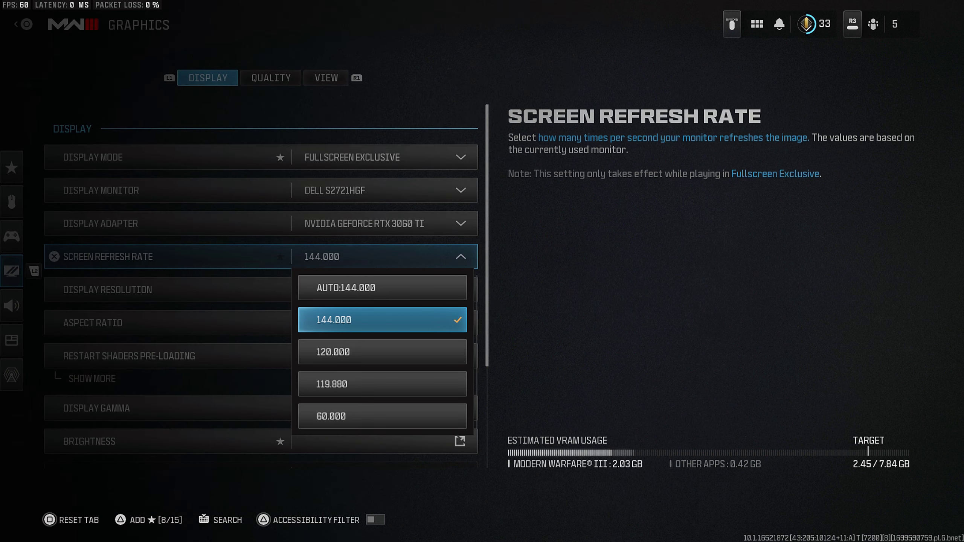
{"action": "key", "text": "Return"}
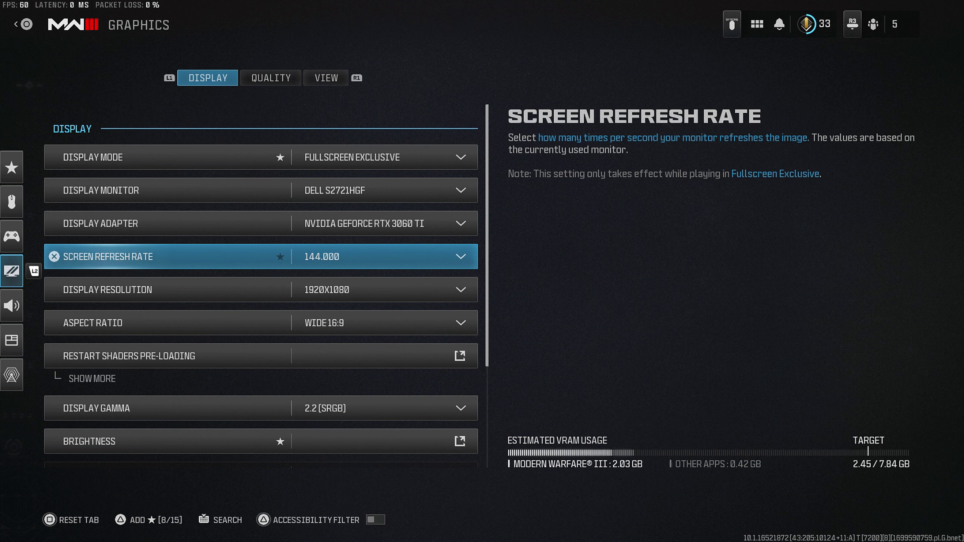
Step: Open the Brightness calibration from the display settings, set Brightness to 55 and return to the Graphics settings
{"action": "key", "text": "Down"}
{"action": "key", "text": "Down"}
{"action": "key", "text": "Down"}
{"action": "key", "text": "Down"}
{"action": "key", "text": "Down"}
{"action": "key", "text": "Down"}
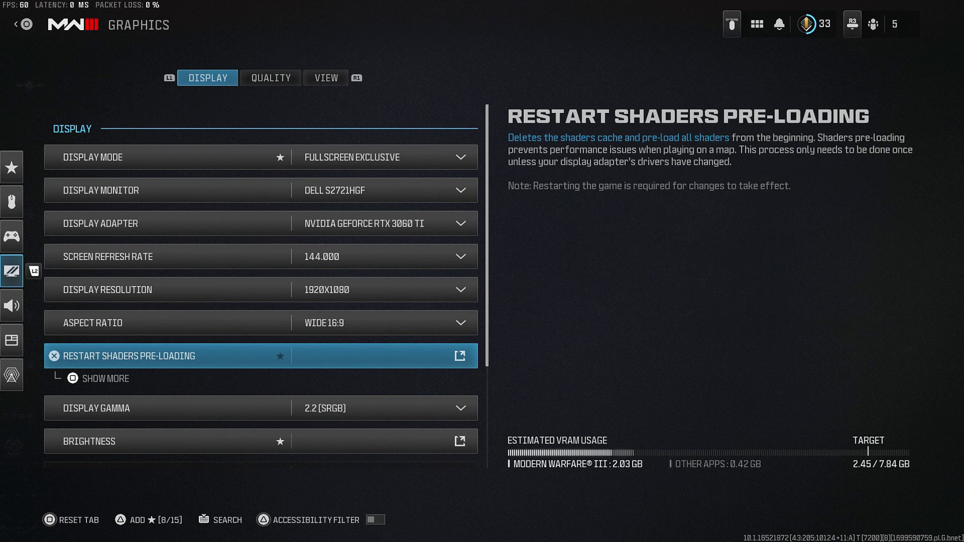
{"action": "key", "text": "Up"}
{"action": "key", "text": "Return"}
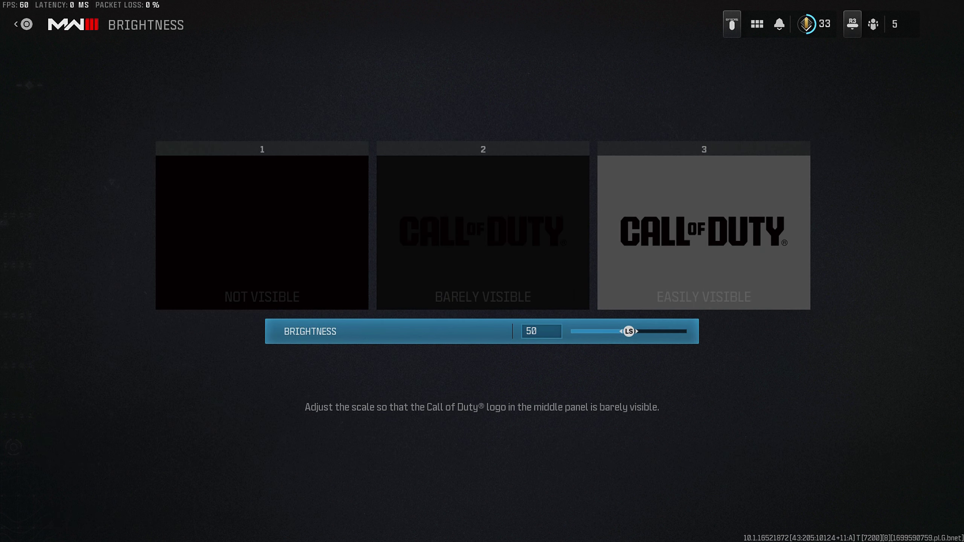
{"action": "key", "text": "Right"}
{"action": "key", "text": "Right"}
{"action": "key", "text": "Right"}
{"action": "key", "text": "Right"}
{"action": "key", "text": "Right"}
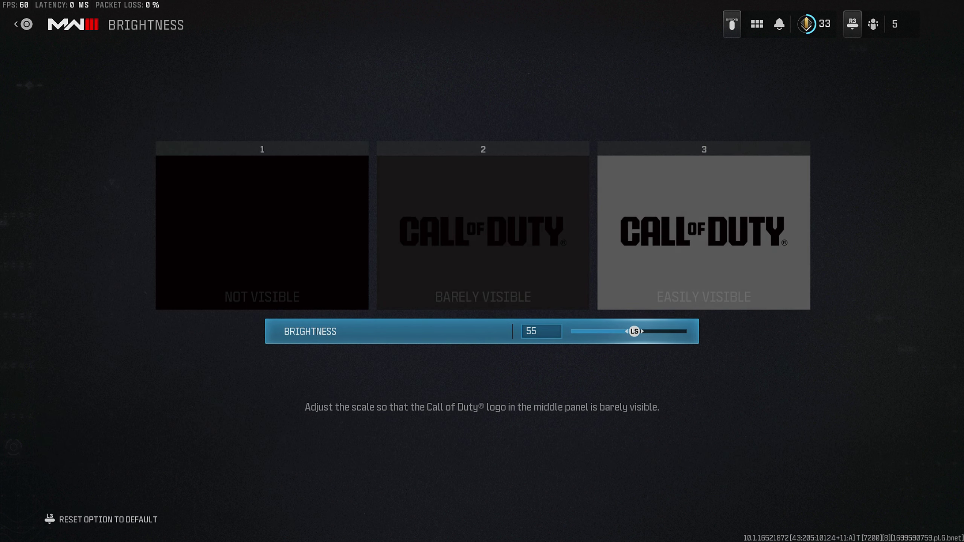
{"action": "key", "text": "Escape"}
Step: Review the display options from Constrain Mouse to Game Window through the V-Sync and frame rate settings to Focused Mode
{"action": "key", "text": "Down"}
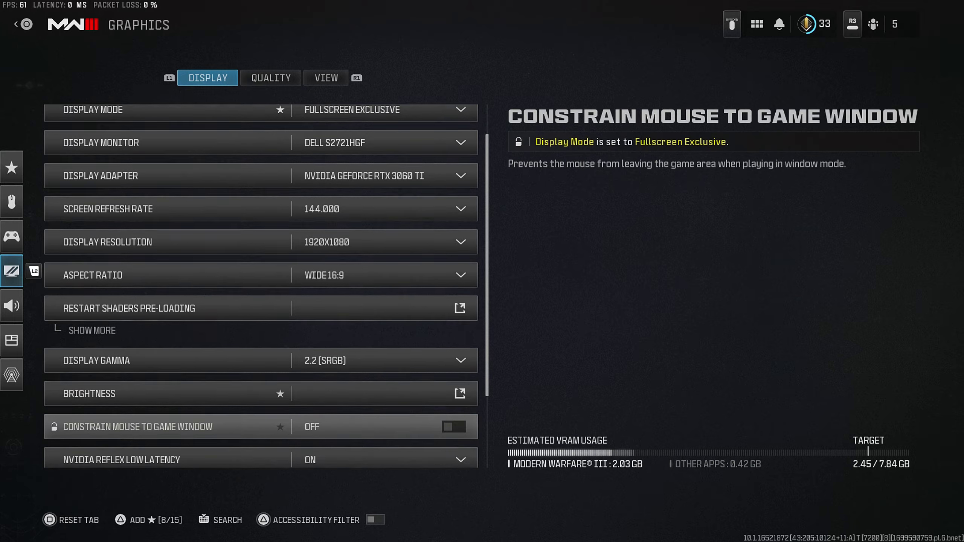
{"action": "key", "text": "Down"}
{"action": "key", "text": "Down"}
{"action": "key", "text": "Down"}
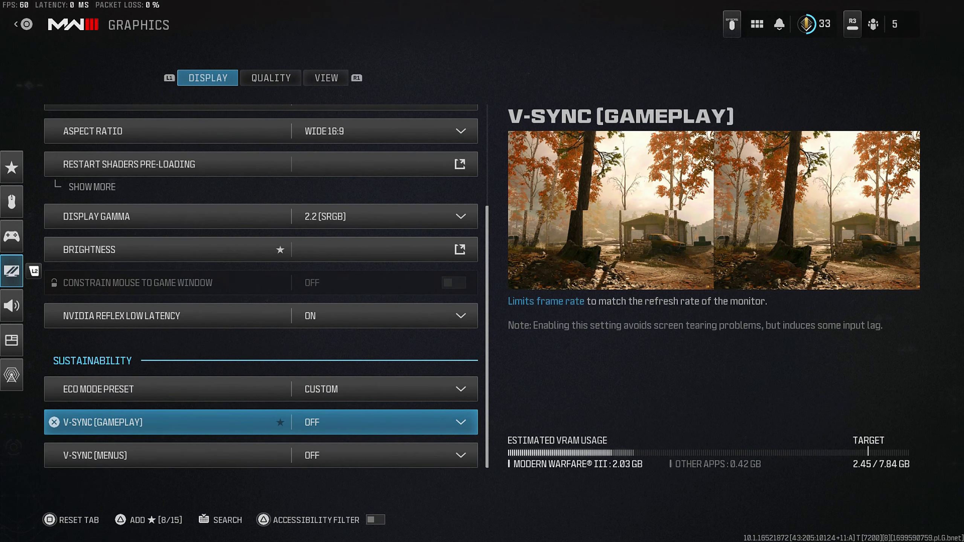
{"action": "key", "text": "Down"}
{"action": "key", "text": "Down"}
{"action": "key", "text": "Up"}
{"action": "key", "text": "Up"}
{"action": "key", "text": "Down"}
{"action": "key", "text": "Down"}
{"action": "key", "text": "Down"}
{"action": "key", "text": "Down"}
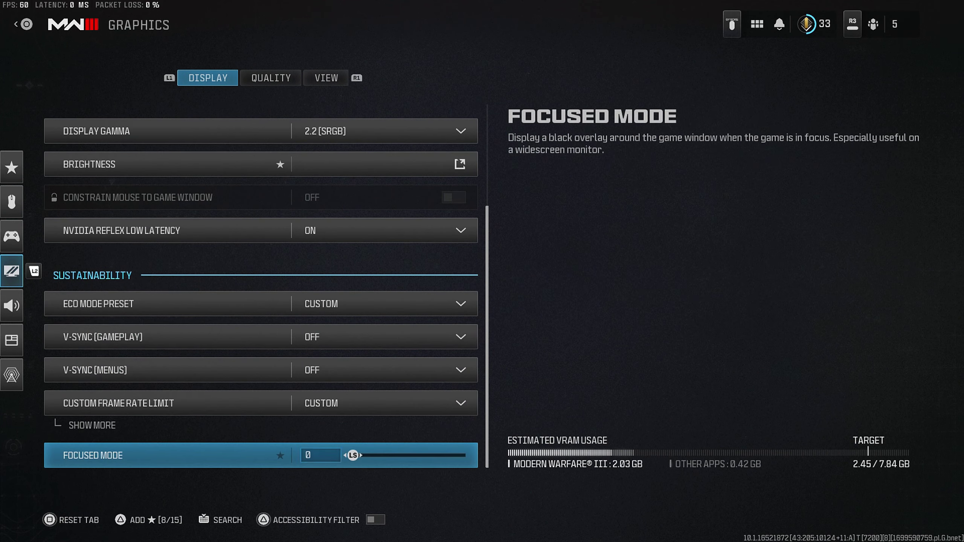
Step: Switch to the graphics Quality settings and view the choices for Graphic Preset
{"action": "key", "text": "e"}
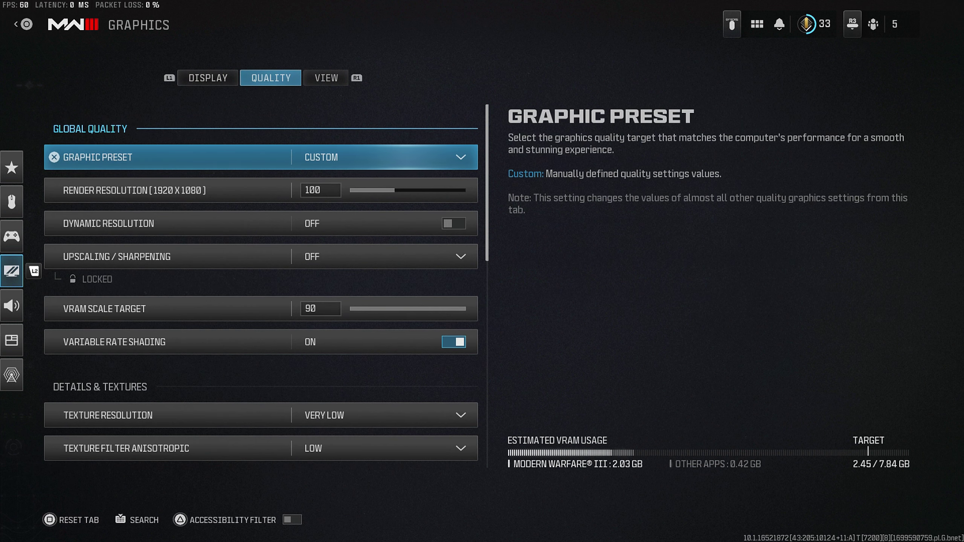
{"action": "key", "text": "Down"}
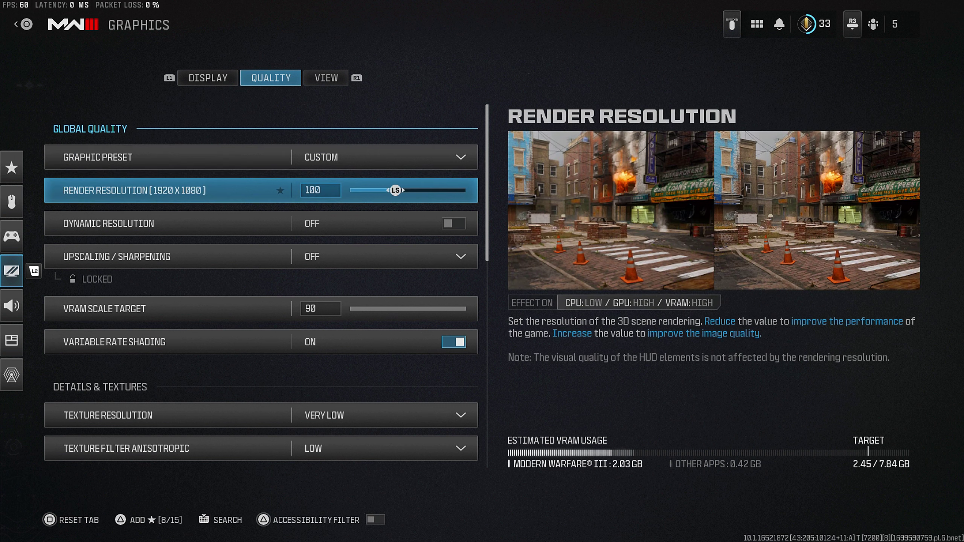
{"action": "key", "text": "Up"}
{"action": "key", "text": "Return"}
{"action": "key", "text": "Escape"}
{"action": "key", "text": "Down"}
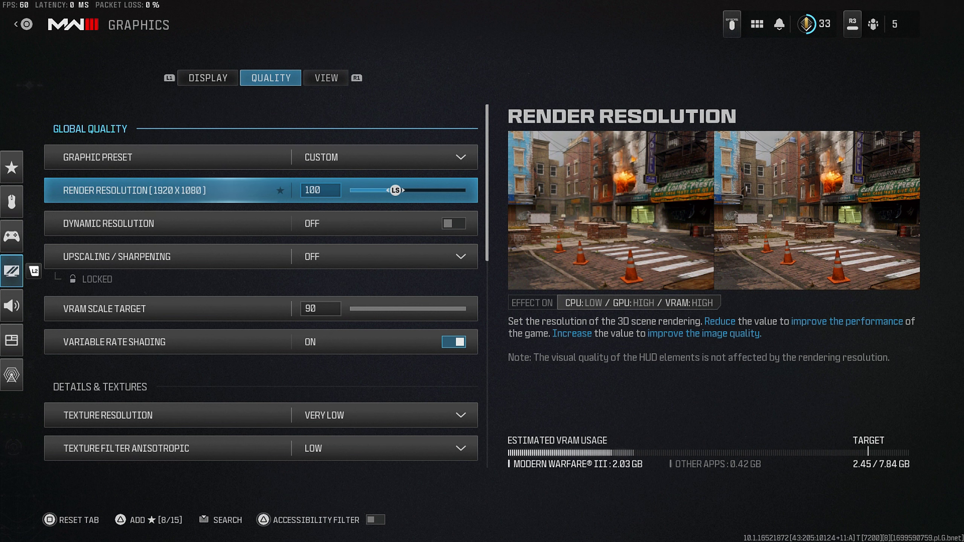
Step: Review the quality options from Dynamic Resolution through VRAM Scale Target and Variable Rate Shading to Texture Filter Anisotropic
{"action": "key", "text": "Down"}
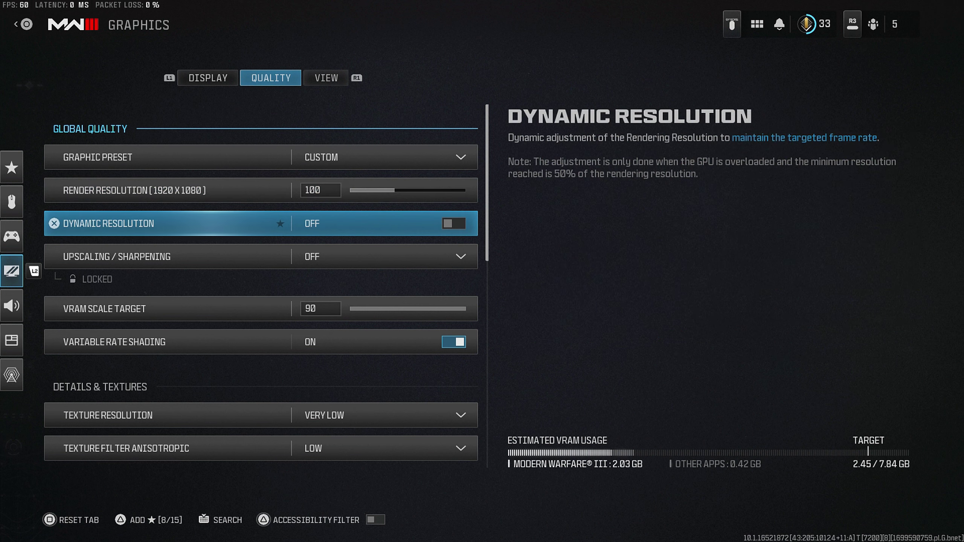
{"action": "key", "text": "Down"}
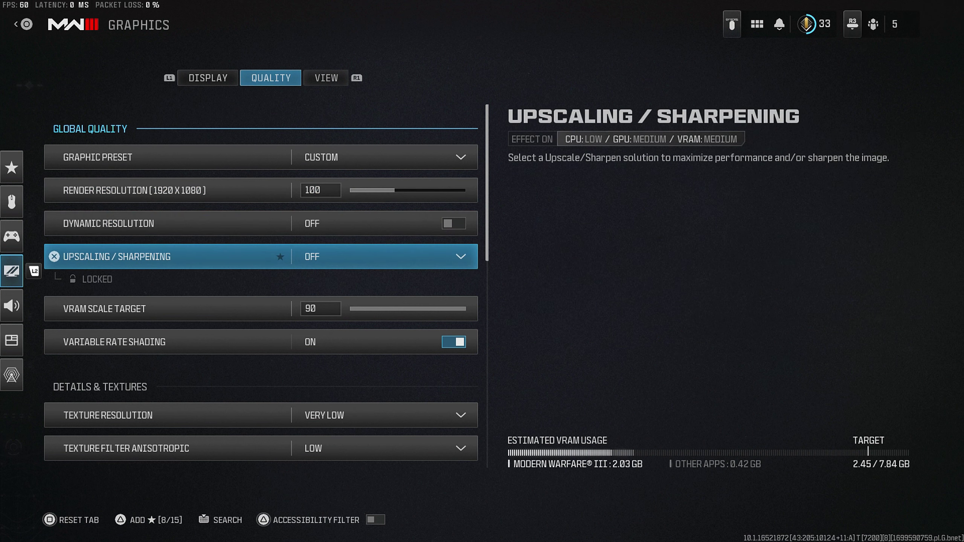
{"action": "key", "text": "Down"}
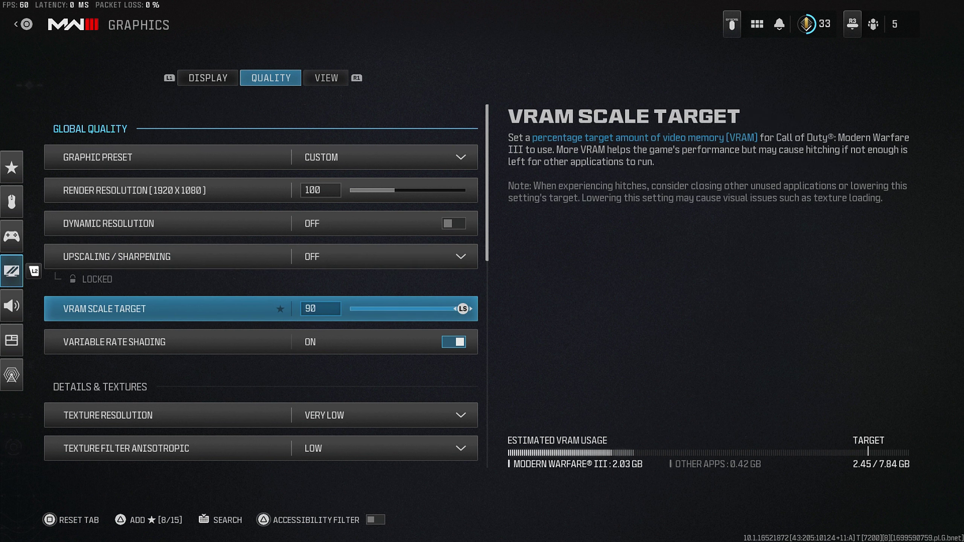
{"action": "key", "text": "Down"}
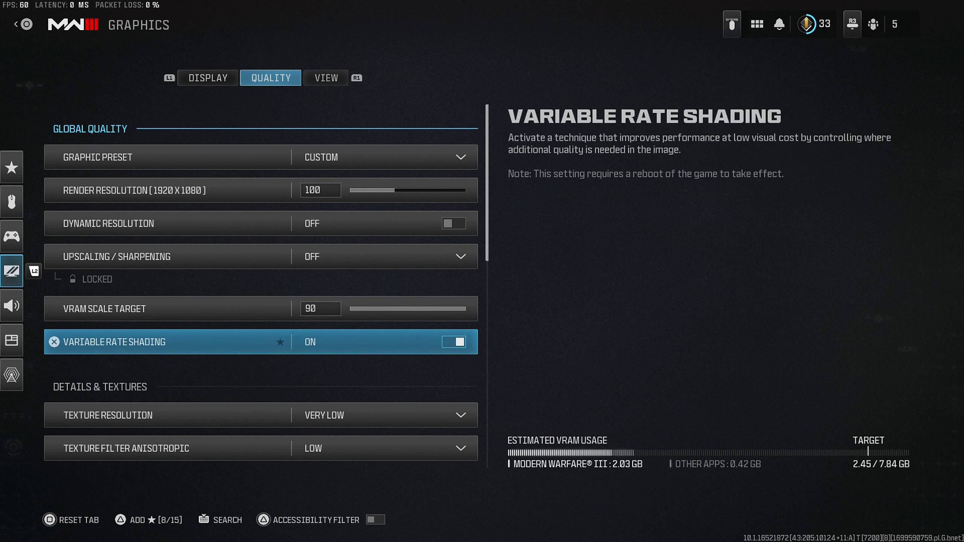
{"action": "key", "text": "Down"}
{"action": "key", "text": "Down"}
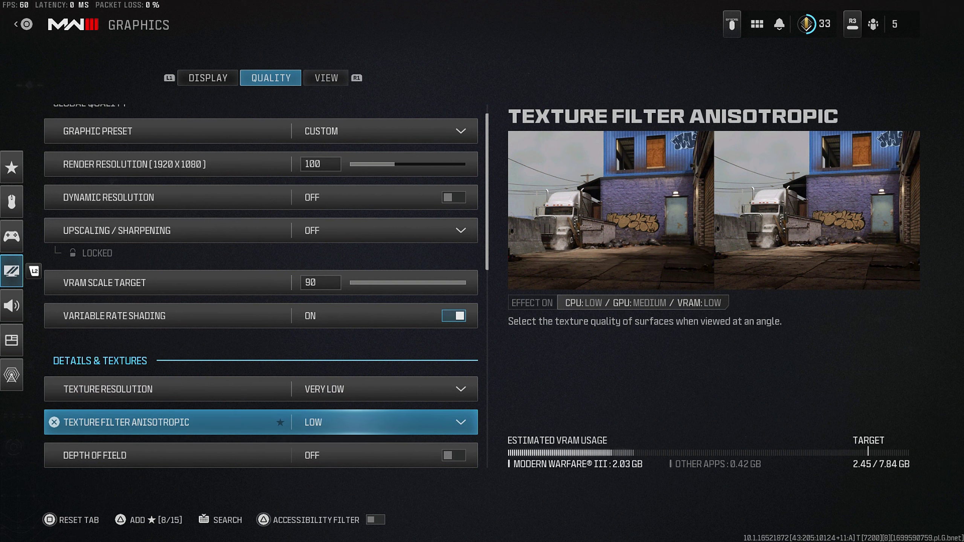
Step: Review the Details & Textures options from Depth of Field to Shader Quality
{"action": "key", "text": "Down"}
{"action": "key", "text": "Down"}
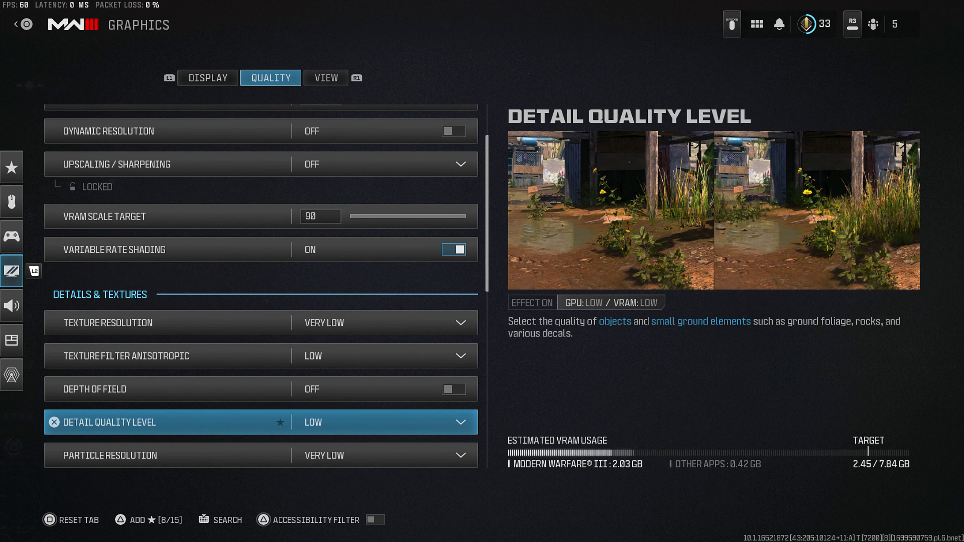
{"action": "key", "text": "Down"}
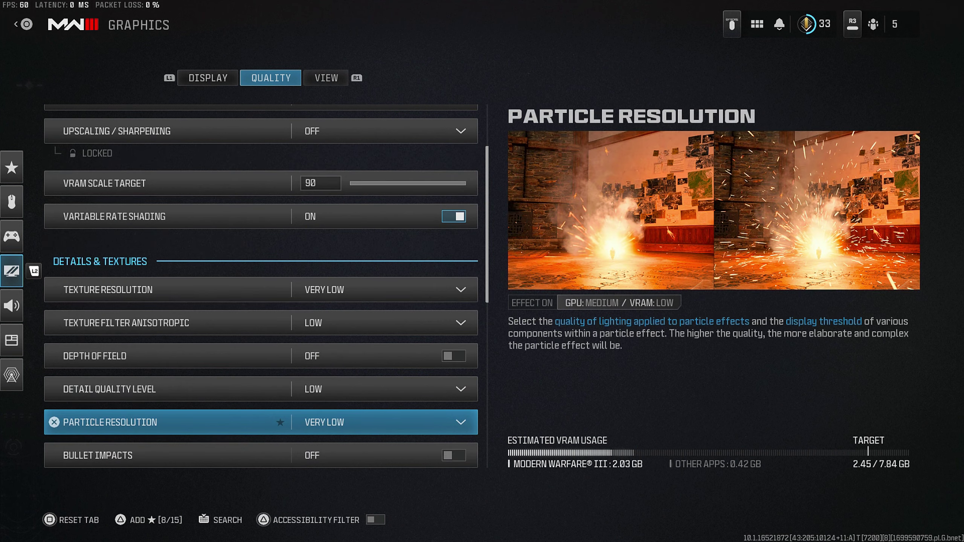
{"action": "key", "text": "Down"}
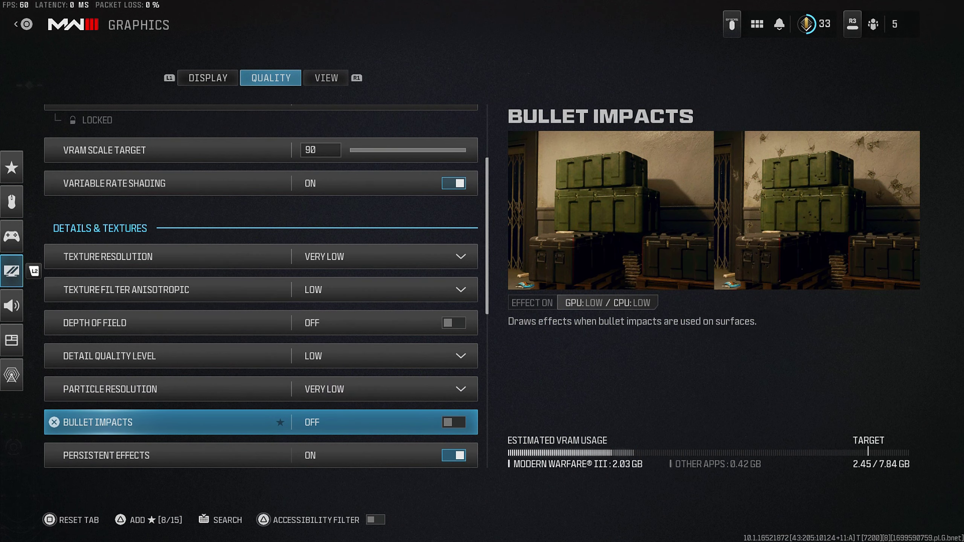
{"action": "key", "text": "Down"}
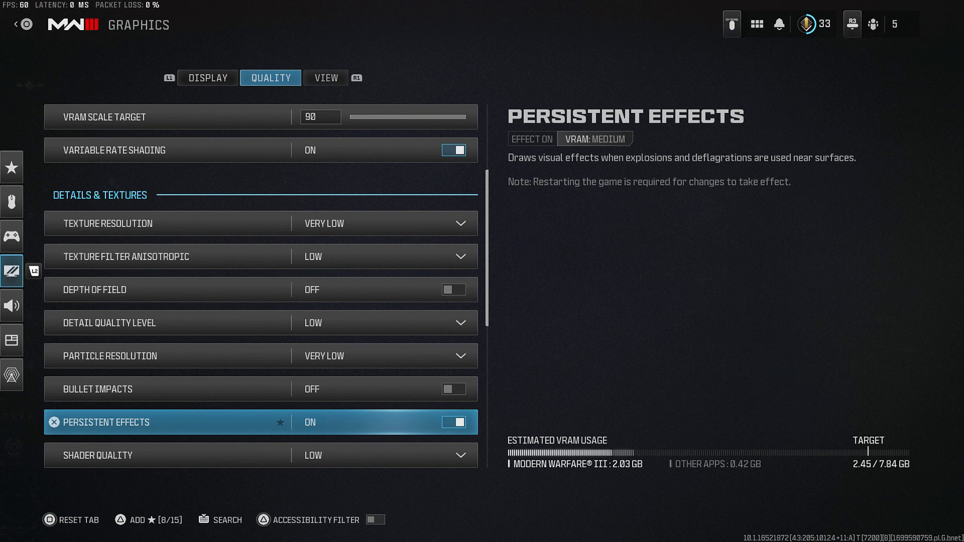
{"action": "key", "text": "Down"}
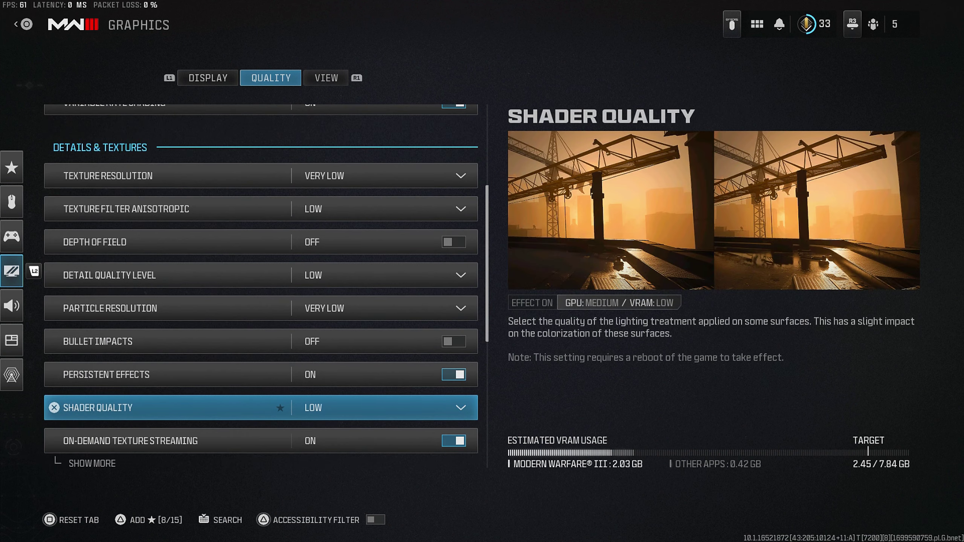
Step: Review the texture streaming options and the Shadow Quality and Screen Space Shadows settings
{"action": "key", "text": "Down"}
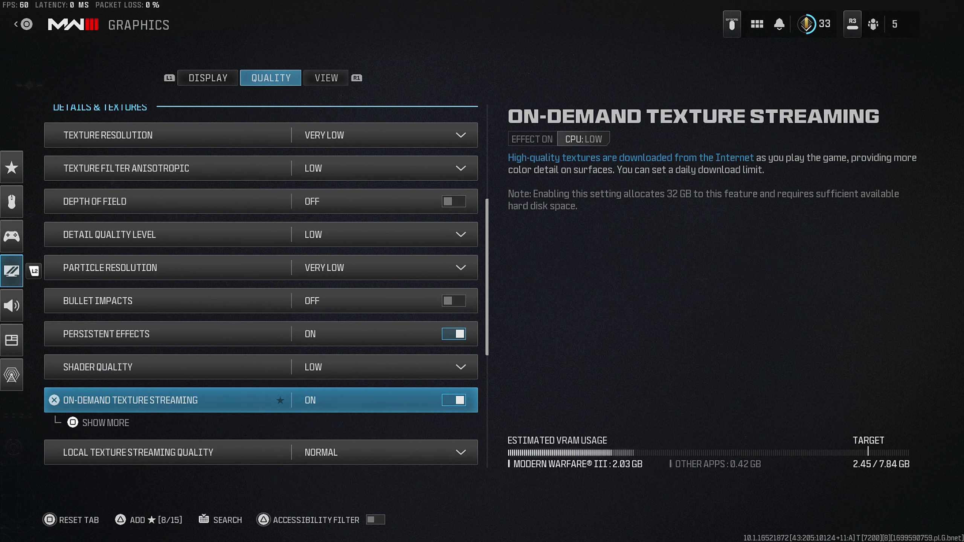
{"action": "key", "text": "Down"}
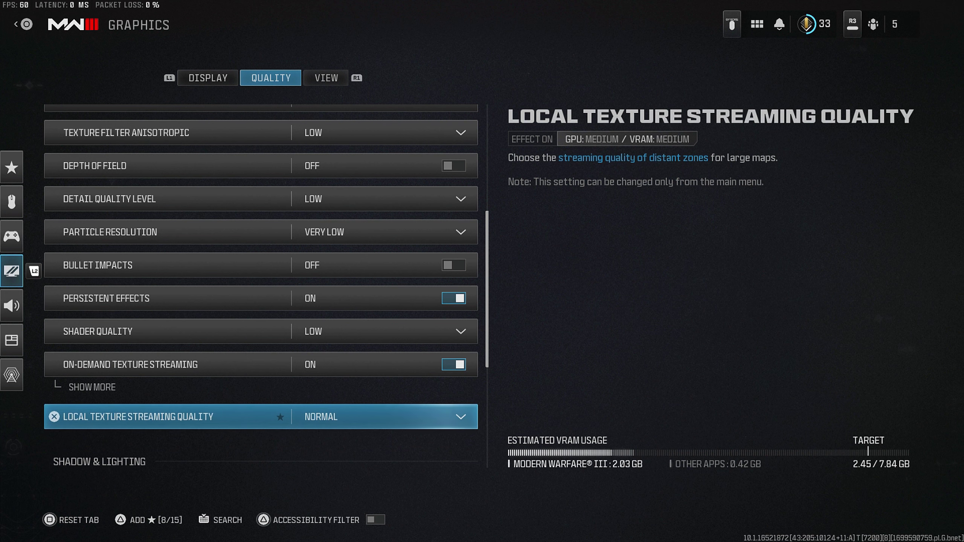
{"action": "key", "text": "Down"}
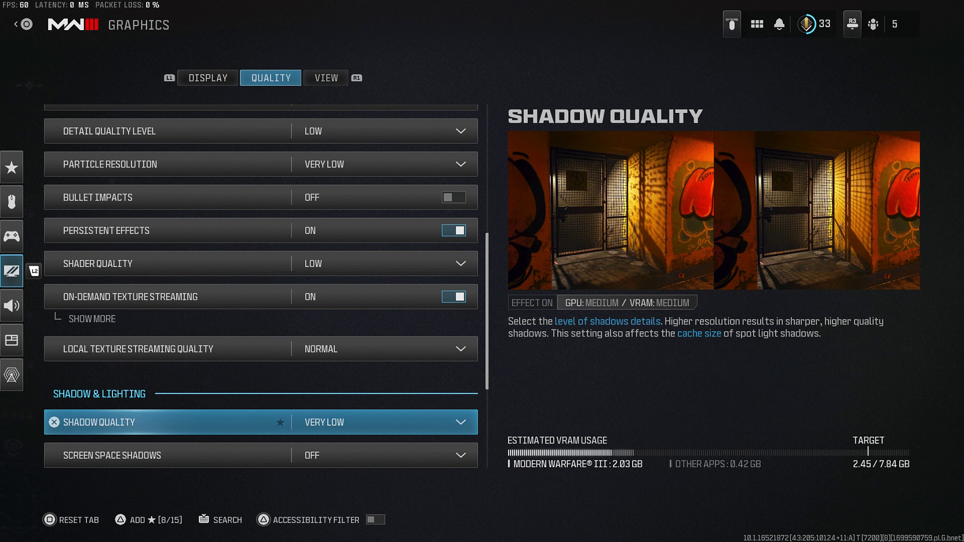
{"action": "key", "text": "Down"}
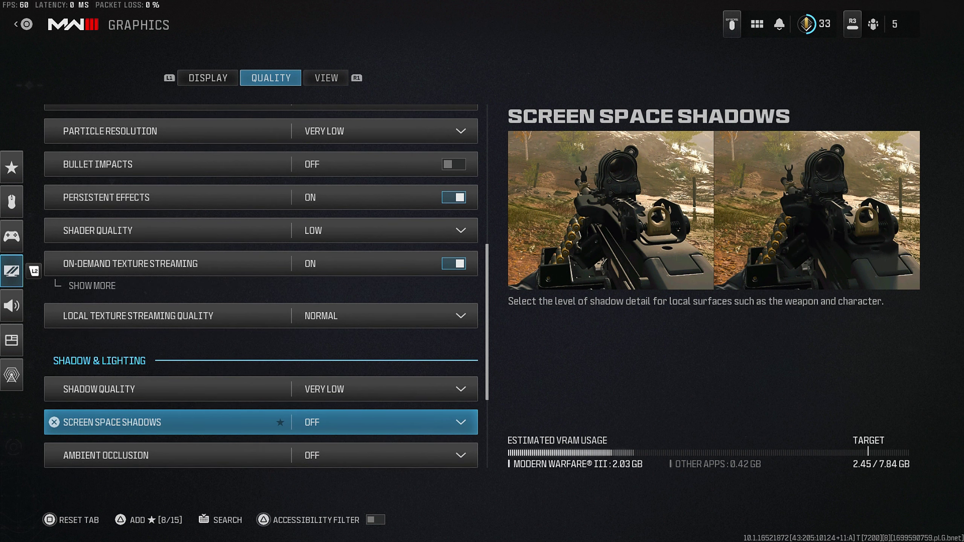
Step: Review the remaining Shadow & Lighting options from Ambient Occlusion to Static Reflection Quality
{"action": "key", "text": "Down"}
{"action": "key", "text": "Down"}
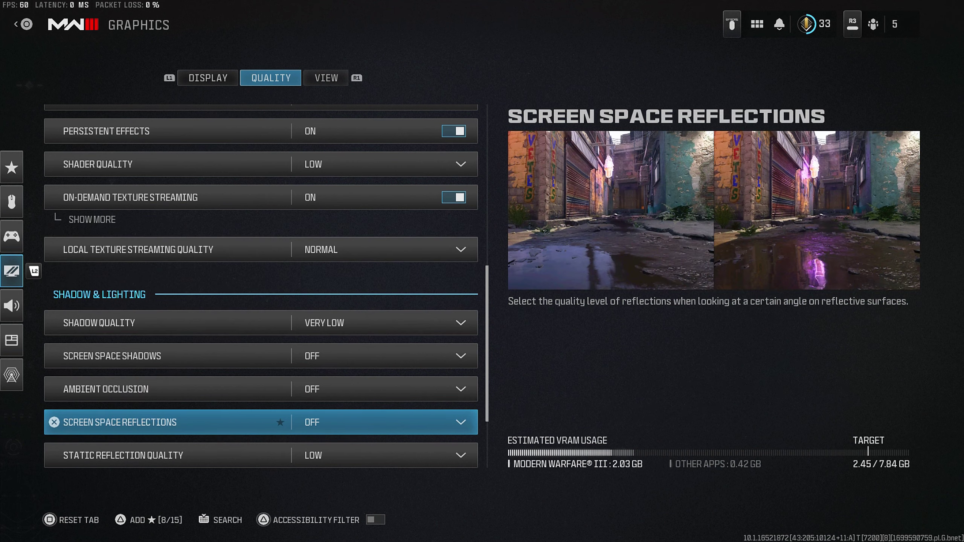
{"action": "key", "text": "Down"}
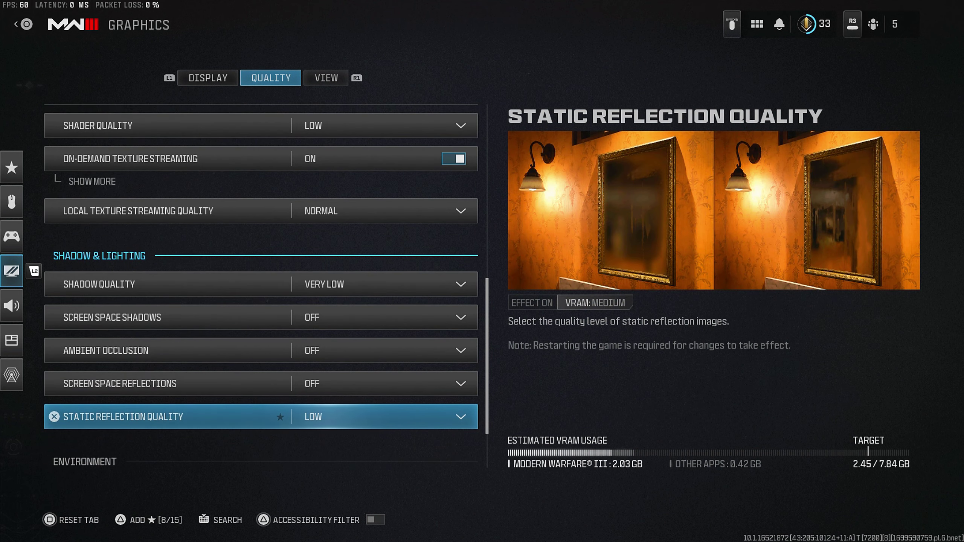
Step: Review the Environment quality options from Tessellation and Terrain Memory through to Water Quality
{"action": "key", "text": "Down"}
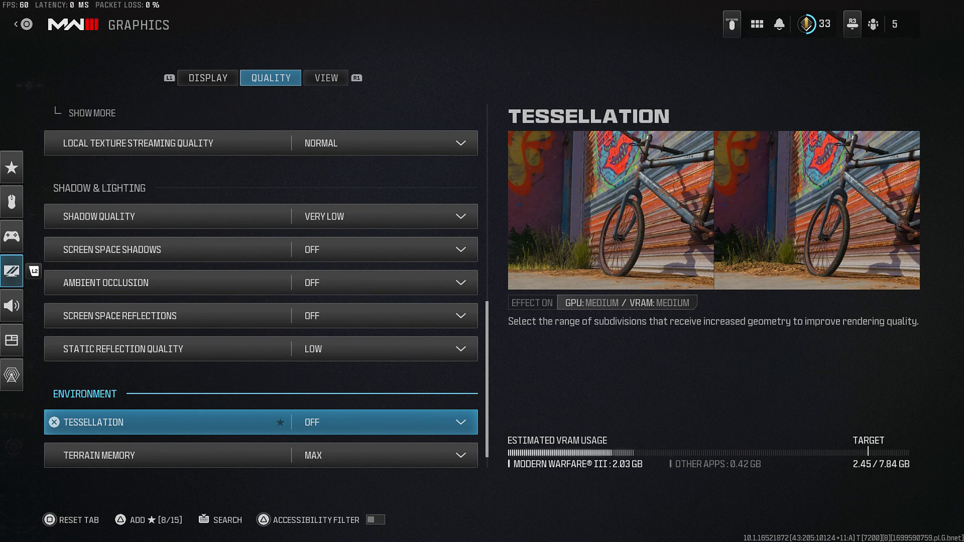
{"action": "key", "text": "Down"}
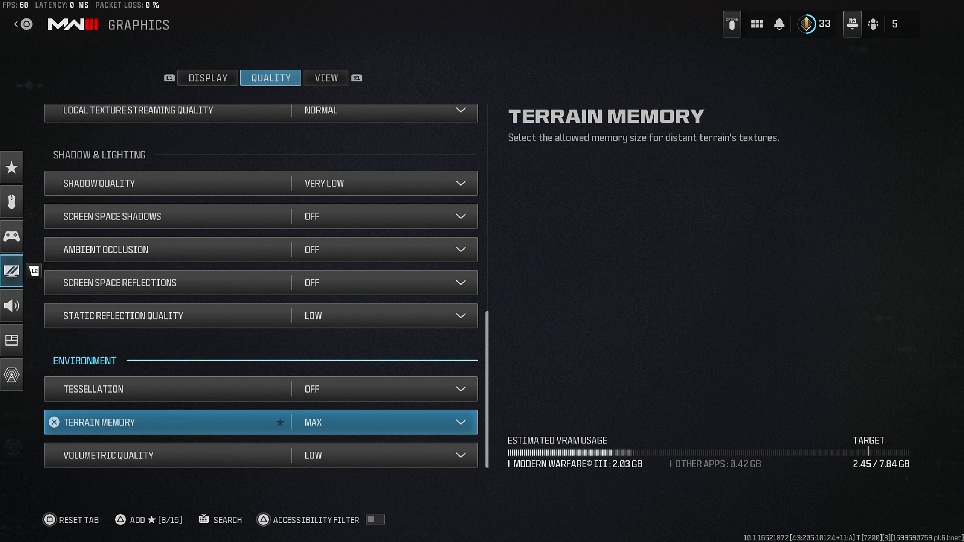
{"action": "key", "text": "Down"}
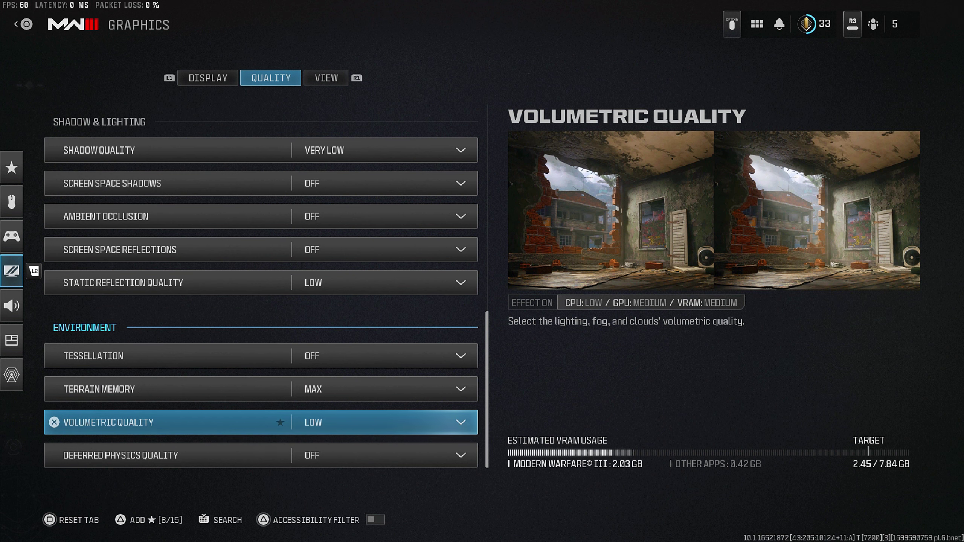
{"action": "key", "text": "Down"}
{"action": "key", "text": "Down"}
{"action": "key", "text": "Down"}
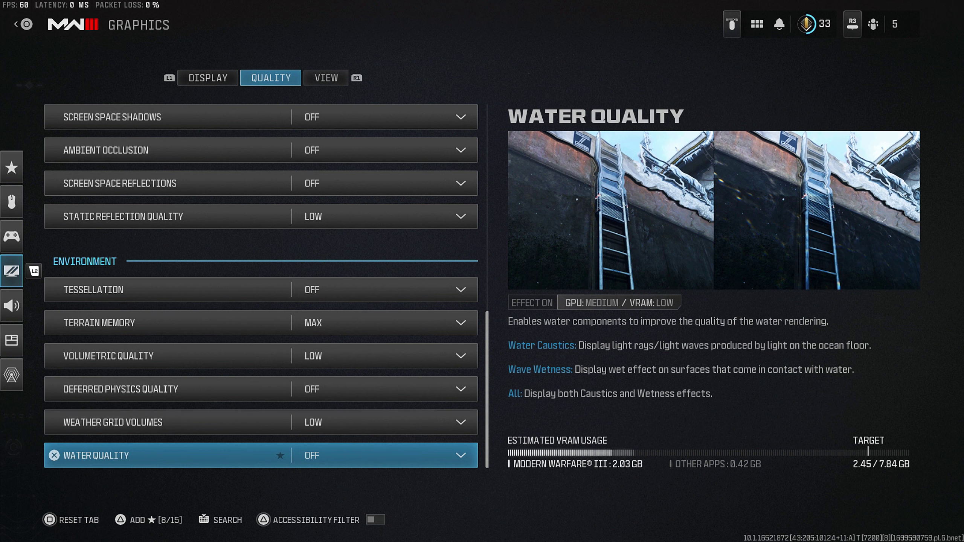
Step: Switch to the graphics View settings and review the field of view options, including the choices for Vehicle Field of View
{"action": "key", "text": "e"}
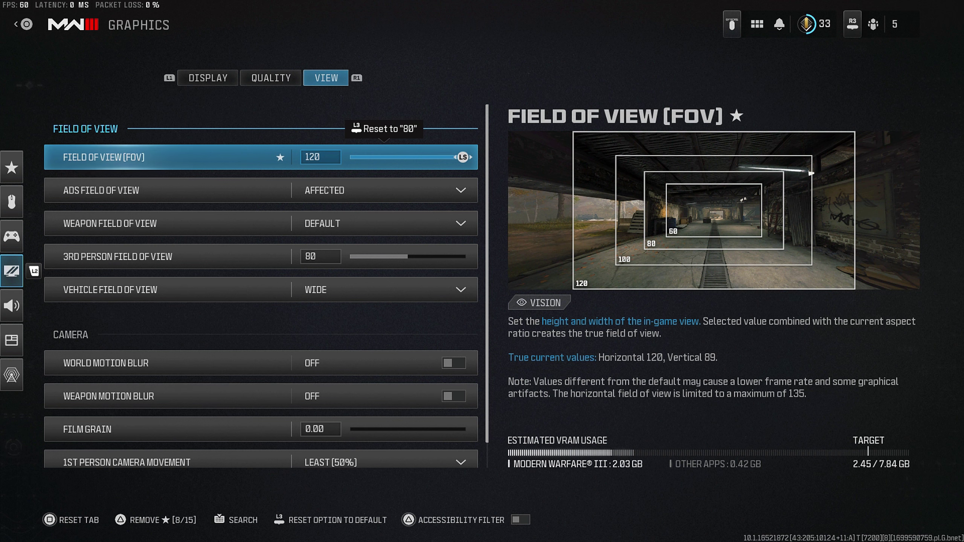
{"action": "key", "text": "Down"}
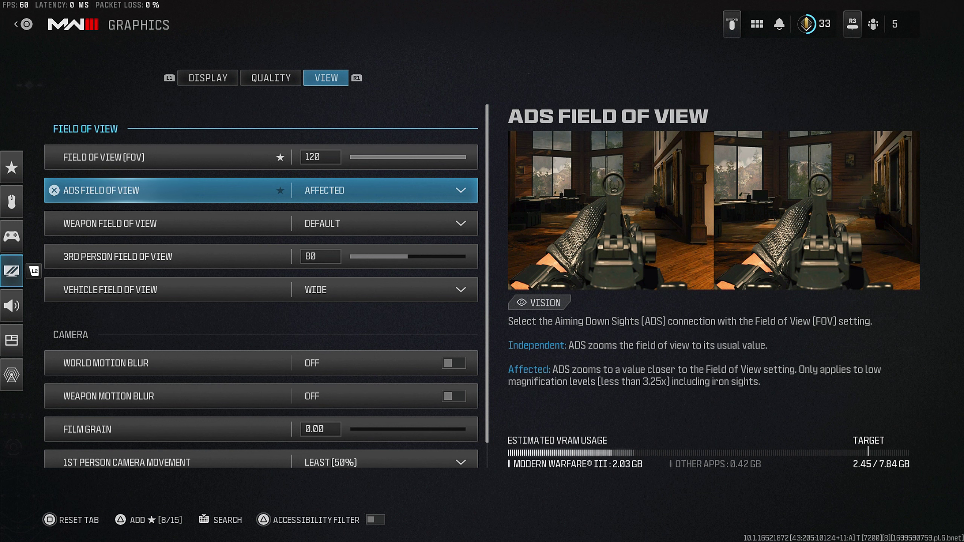
{"action": "key", "text": "Down"}
{"action": "key", "text": "Down"}
{"action": "key", "text": "Down"}
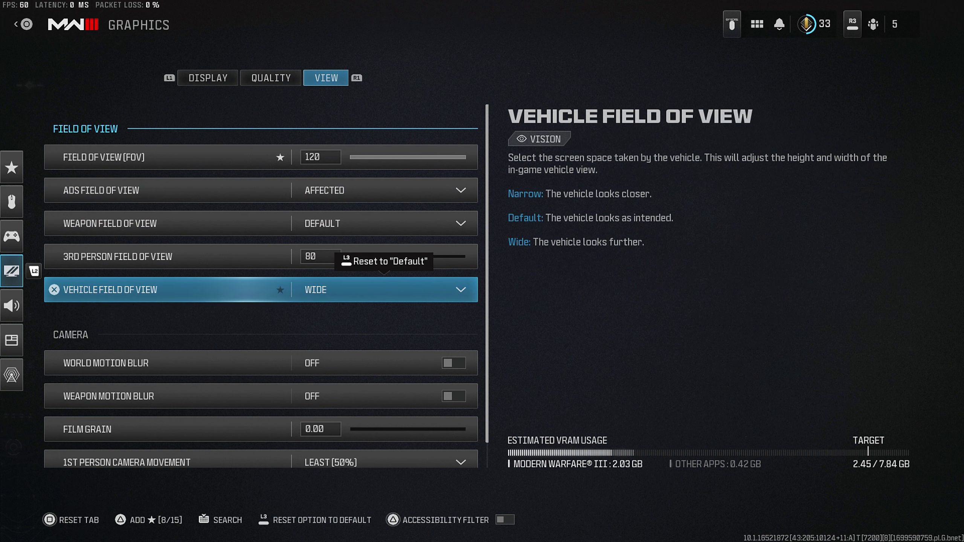
{"action": "key", "text": "Return"}
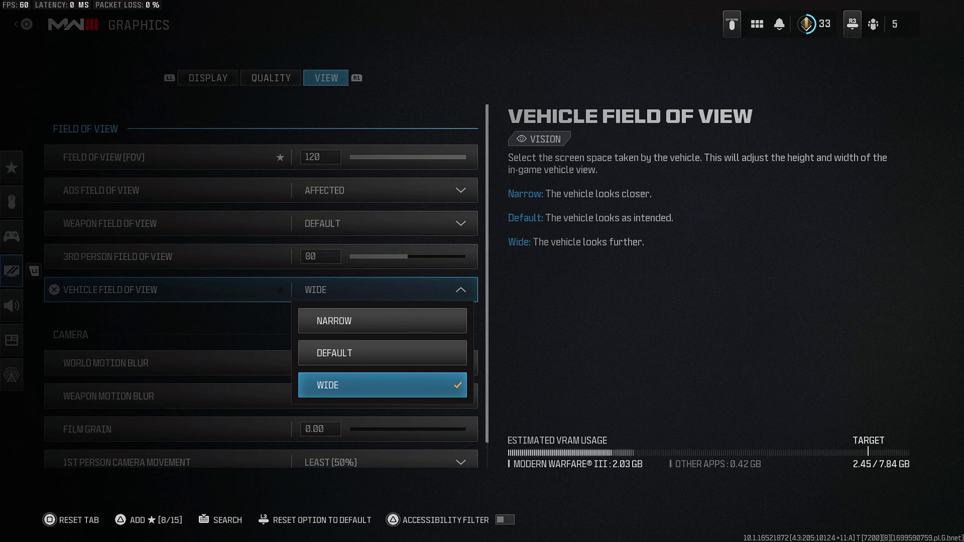
{"action": "key", "text": "Escape"}
Step: Review the Camera options from World Motion Blur and Film Grain through to Spectator Camera
{"action": "key", "text": "Down"}
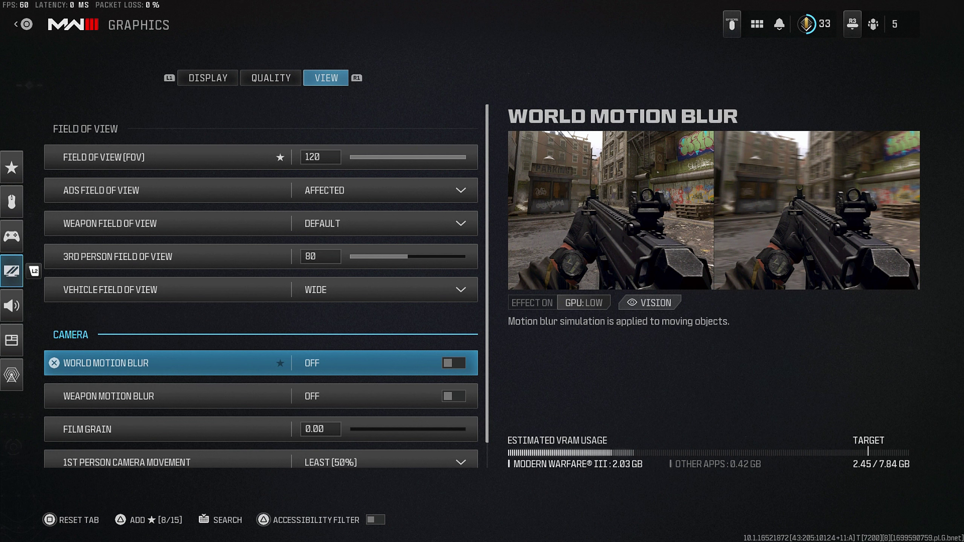
{"action": "key", "text": "Down"}
{"action": "key", "text": "Down"}
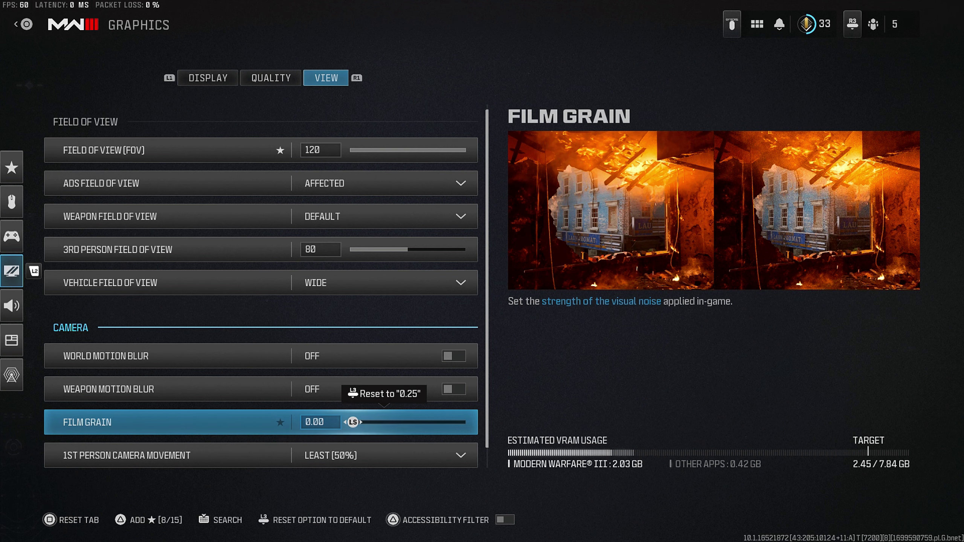
{"action": "key", "text": "Down"}
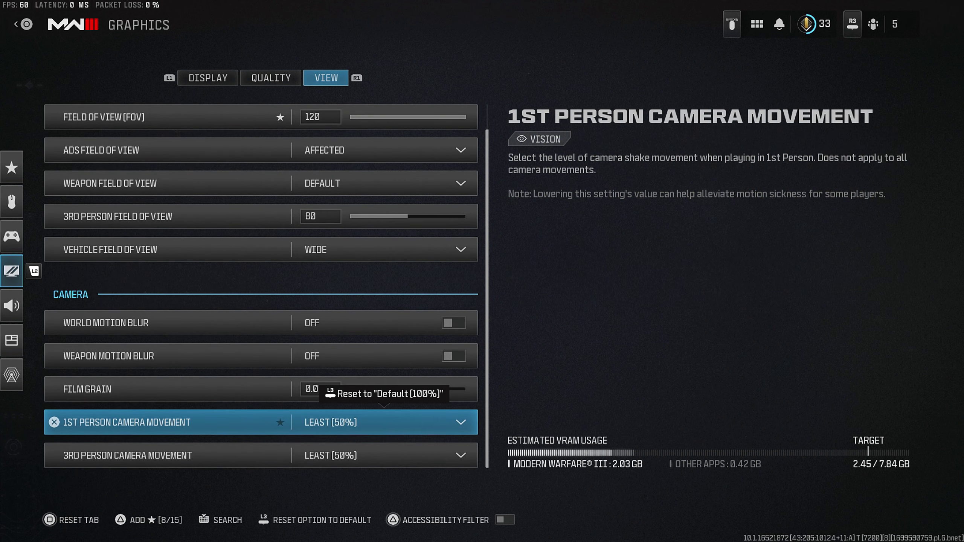
{"action": "key", "text": "Down"}
{"action": "key", "text": "Up"}
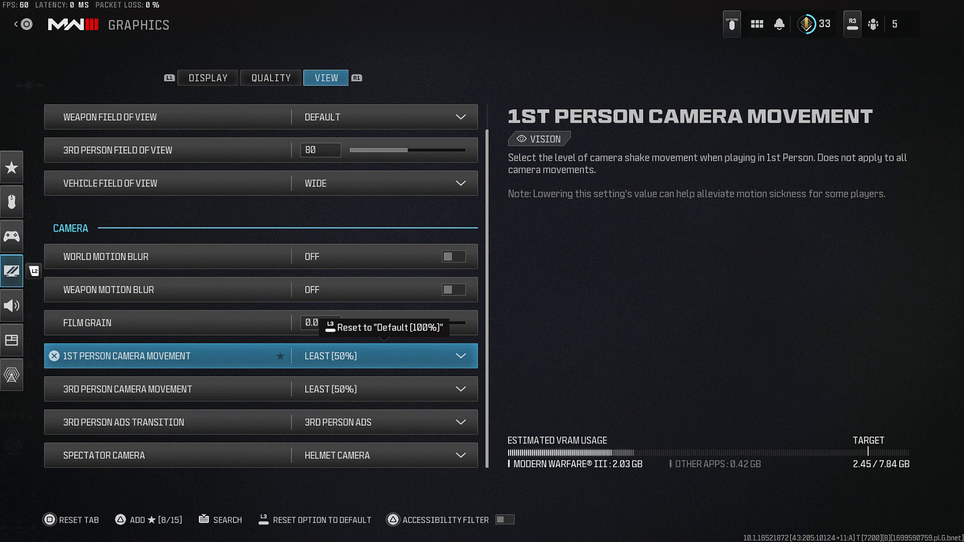
{"action": "key", "text": "Down"}
{"action": "key", "text": "Down"}
{"action": "key", "text": "Down"}
{"action": "key", "text": "Down"}
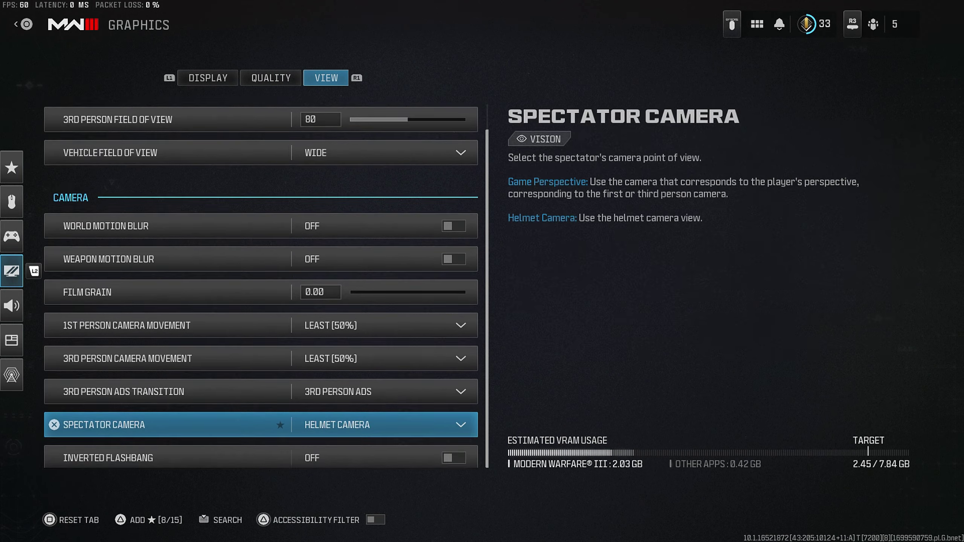
Step: Leave the graphics settings and open the Audio settings to check the game sound device and Audio Mix
{"action": "key", "text": "Escape"}
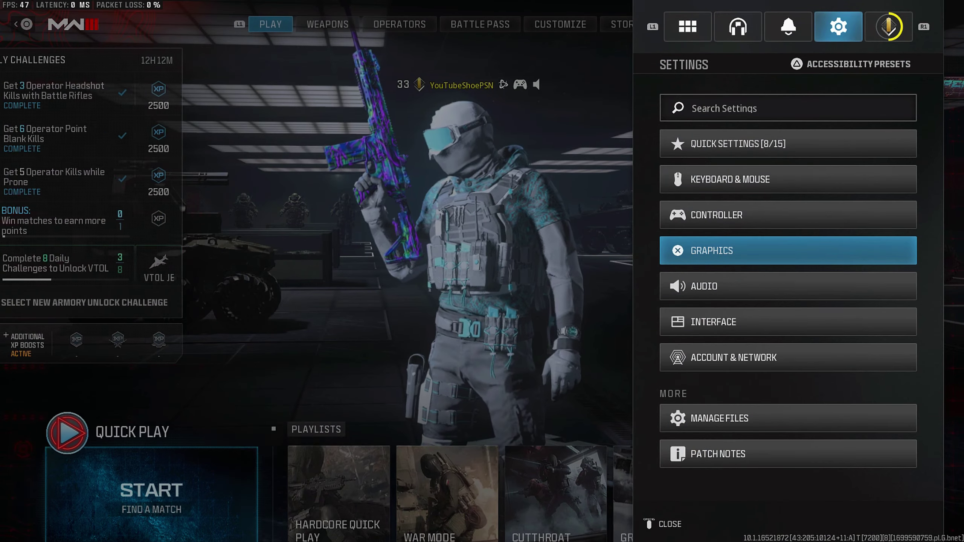
{"action": "key", "text": "Down"}
{"action": "key", "text": "Return"}
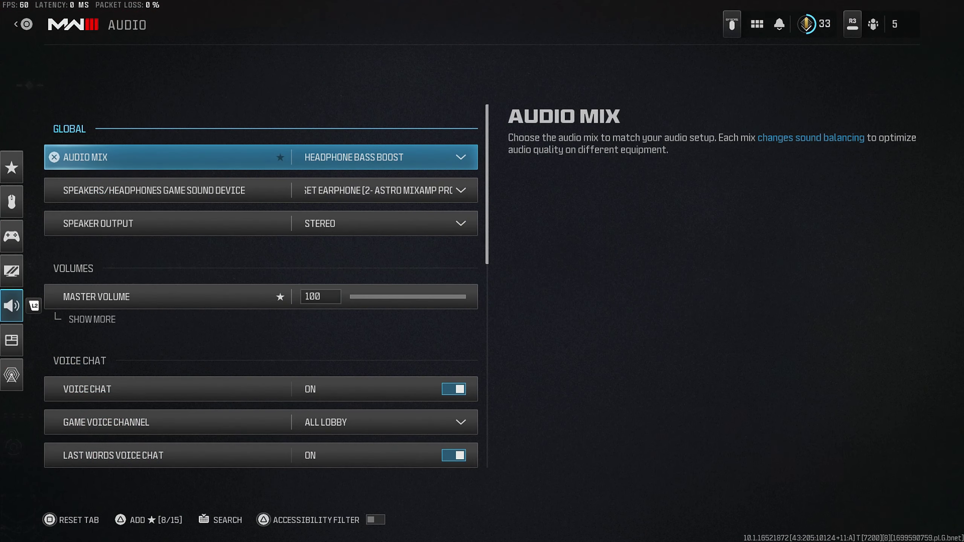
{"action": "key", "text": "Down"}
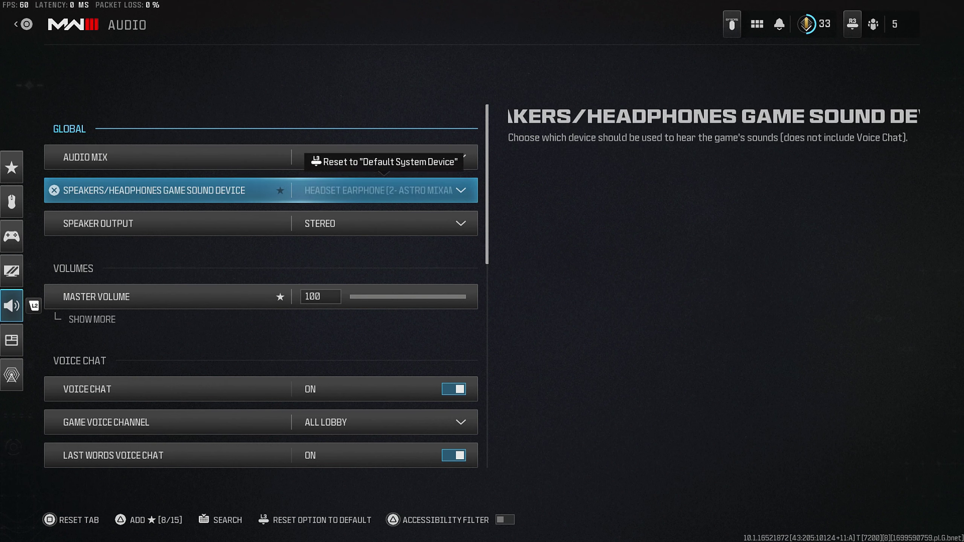
{"action": "key", "text": "Up"}
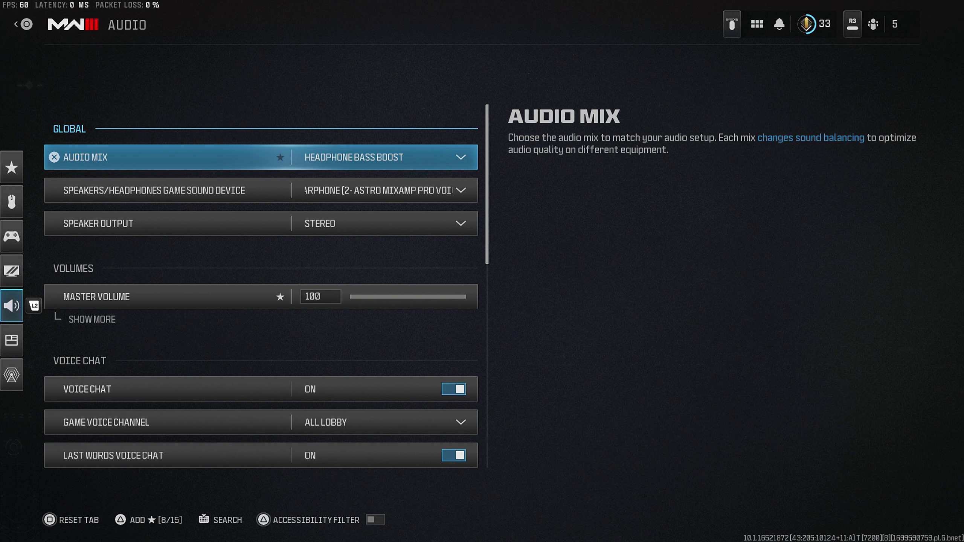
Step: View the available Audio Mix choices from PC Speaker to Cinema without changing the selection
{"action": "key", "text": "Return"}
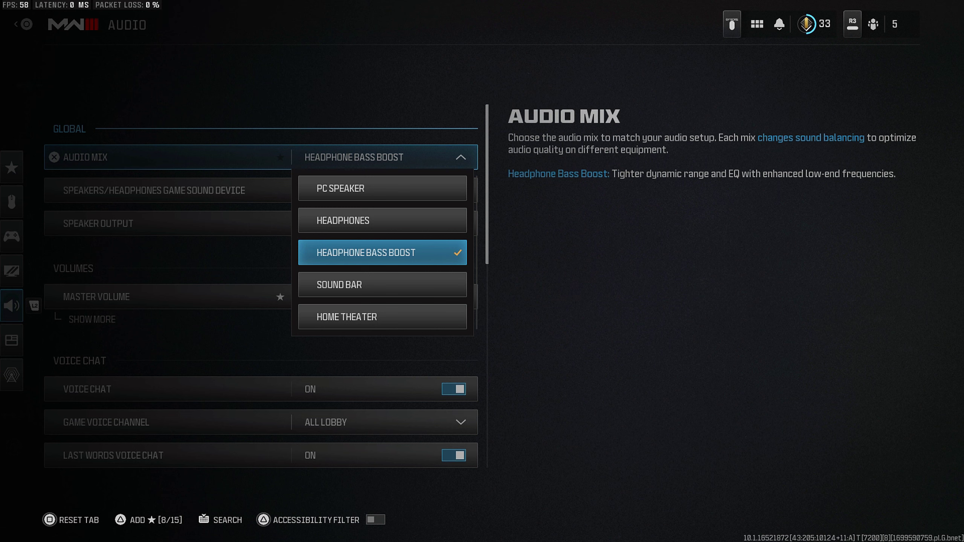
{"action": "key", "text": "Down"}
{"action": "key", "text": "Down"}
{"action": "key", "text": "Down"}
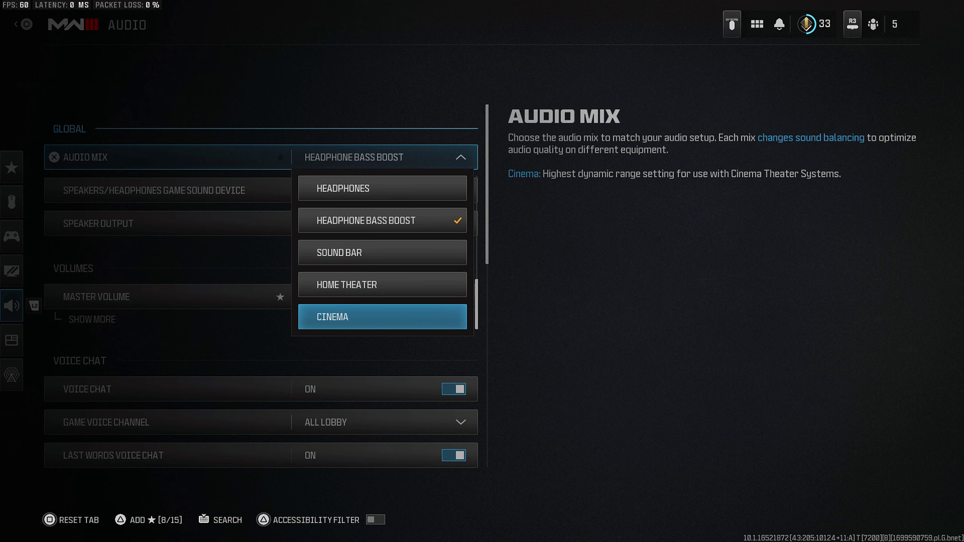
{"action": "key", "text": "Up"}
{"action": "key", "text": "Up"}
{"action": "key", "text": "Up"}
{"action": "key", "text": "Up"}
{"action": "key", "text": "Up"}
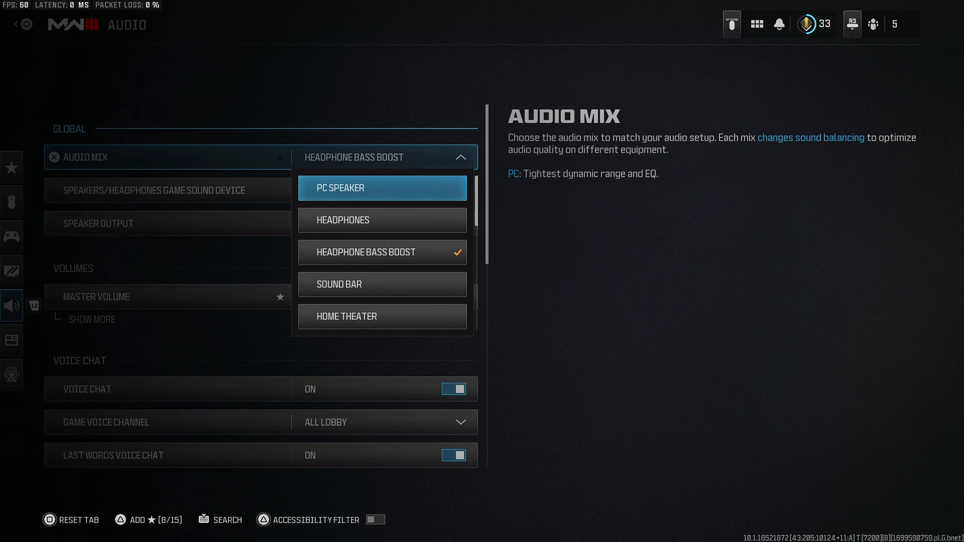
{"action": "key", "text": "Escape"}
Step: Expand the Master Volume details, review the individual volumes from Gameplay Music to Cinematic Music, and collapse them again
{"action": "key", "text": "Down"}
{"action": "key", "text": "Down"}
{"action": "key", "text": "Down"}
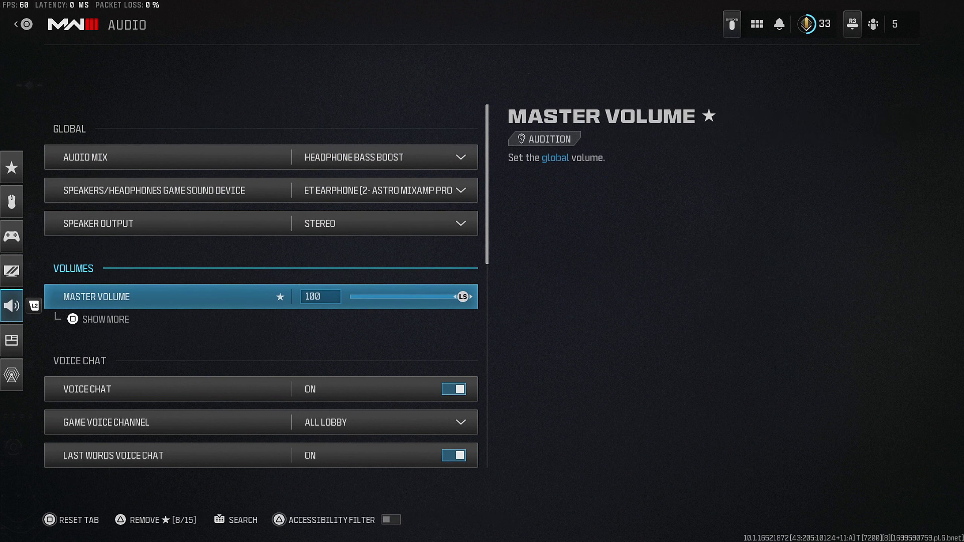
{"action": "key", "text": "space"}
{"action": "key", "text": "Down"}
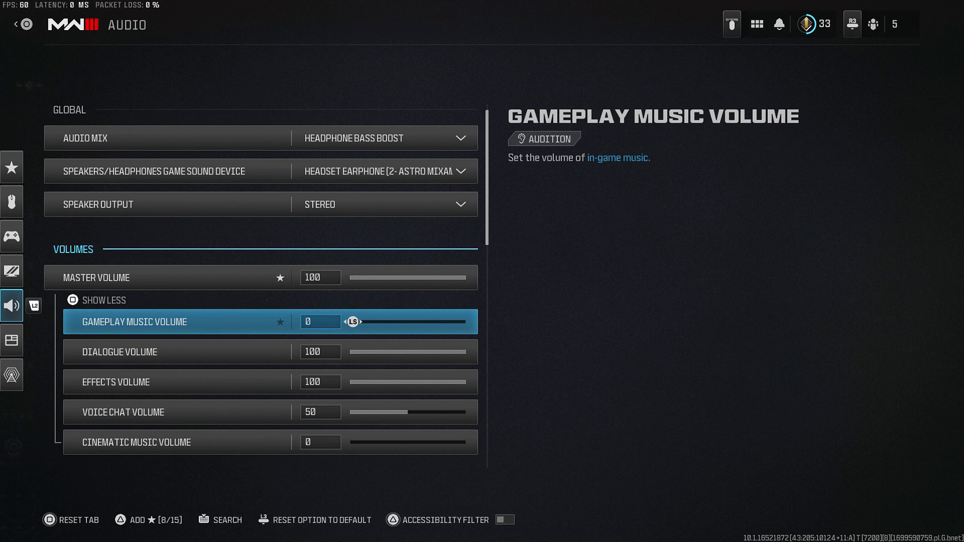
{"action": "key", "text": "Down"}
{"action": "key", "text": "Down"}
{"action": "key", "text": "Down"}
{"action": "key", "text": "Down"}
{"action": "key", "text": "Up"}
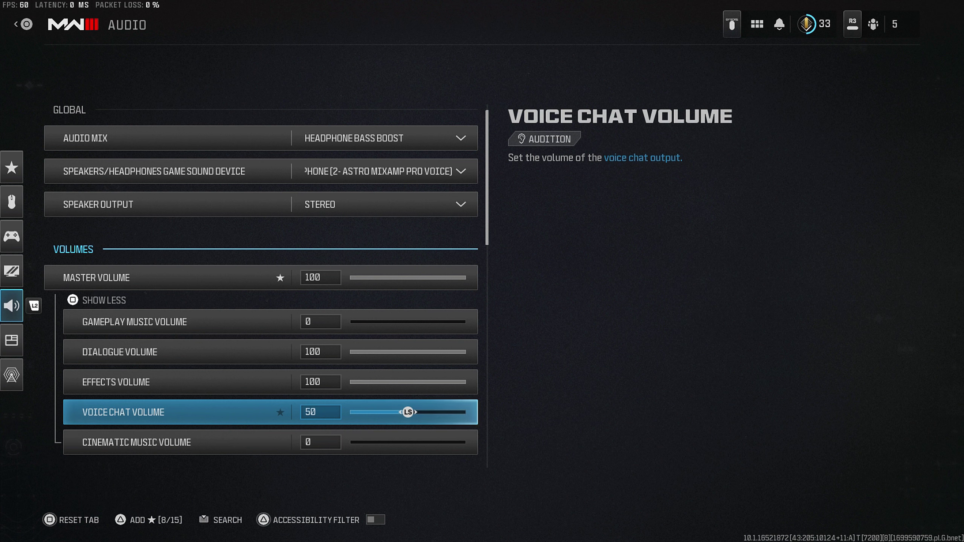
{"action": "key", "text": "Up"}
{"action": "key", "text": "Up"}
{"action": "key", "text": "Up"}
{"action": "key", "text": "Up"}
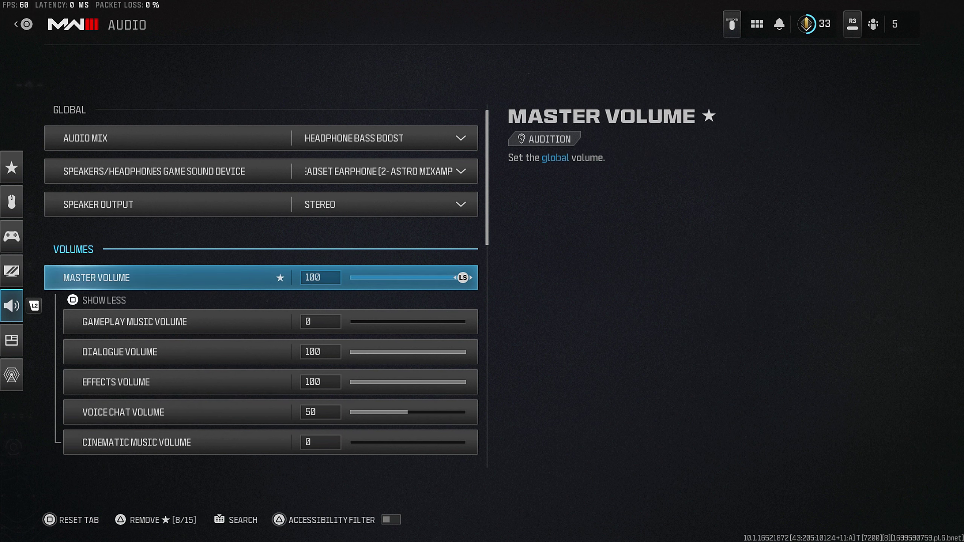
{"action": "key", "text": "x"}
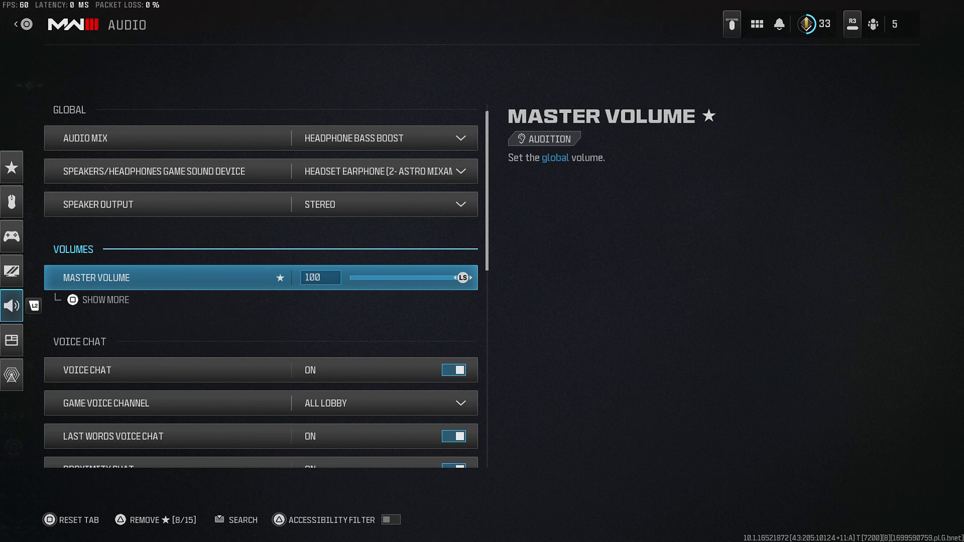
Step: Review the Voice Chat options from the voice chat toggle to Voice Chat Output Device
{"action": "key", "text": "Down"}
{"action": "key", "text": "Down"}
{"action": "key", "text": "Down"}
{"action": "key", "text": "Down"}
{"action": "key", "text": "Down"}
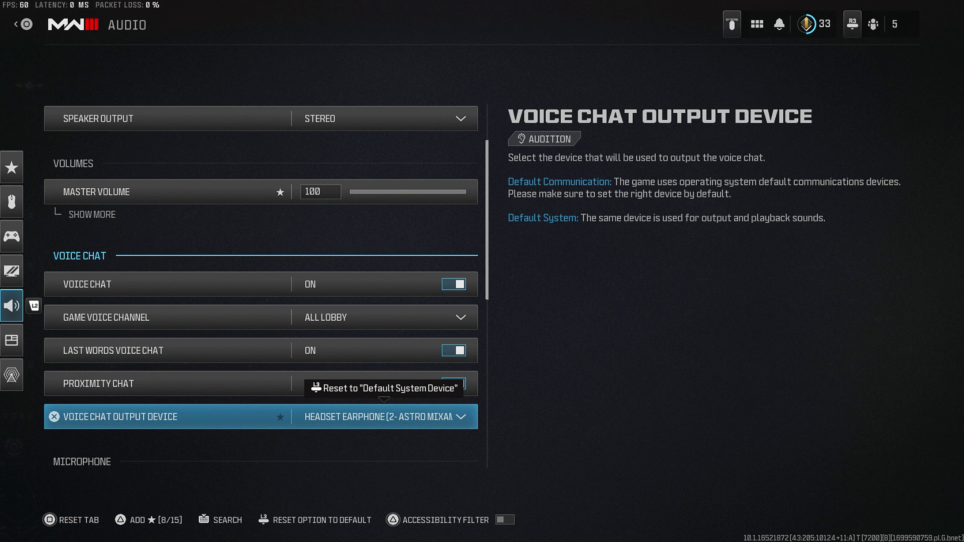
Step: Review the Microphone options from Microphone Mode and input device to Microphone Level and Test Microphone
{"action": "key", "text": "Down"}
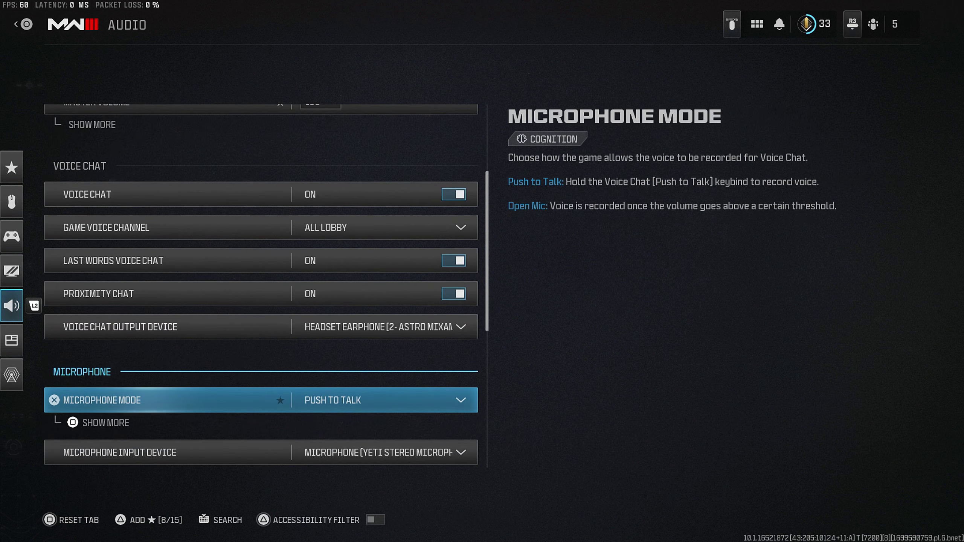
{"action": "key", "text": "Down"}
{"action": "key", "text": "Down"}
{"action": "key", "text": "Down"}
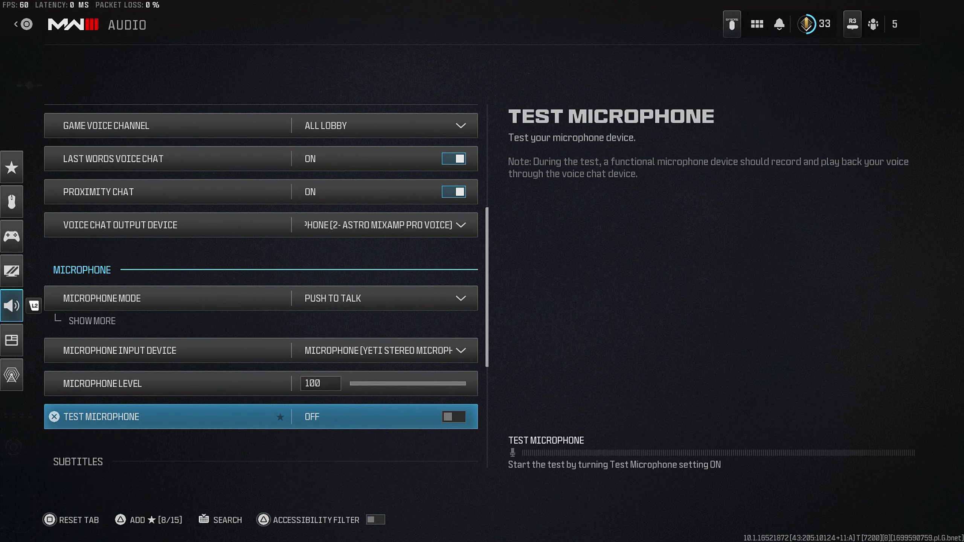
{"action": "key", "text": "Up"}
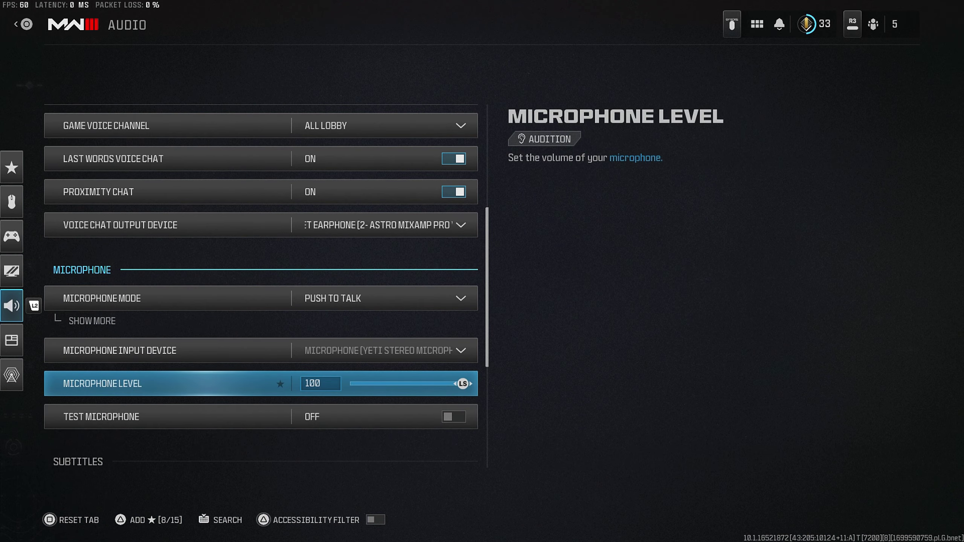
{"action": "key", "text": "Down"}
Step: Review the Subtitles setting, expanding its per-mode options for Campaign, Multiplayer and Zombies and collapsing them again
{"action": "key", "text": "Down"}
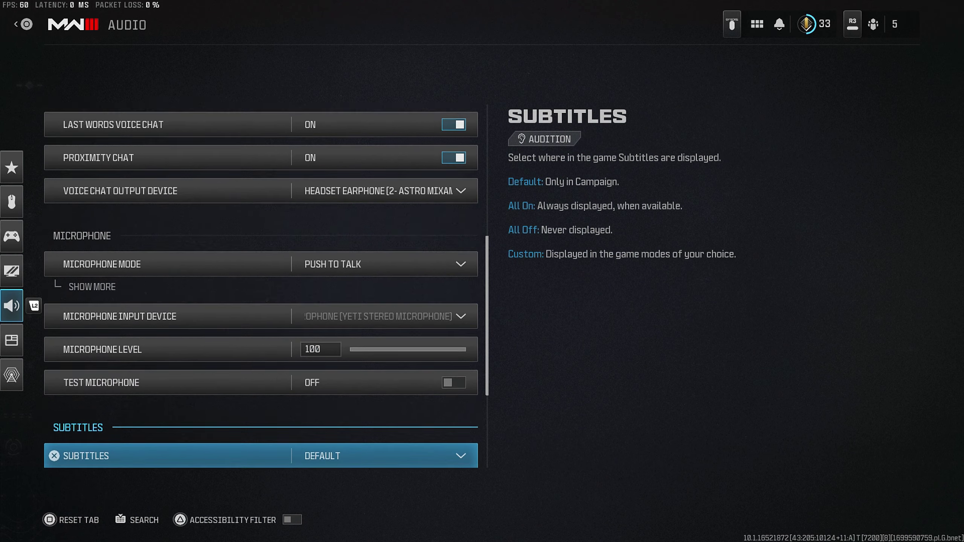
{"action": "key", "text": "Down"}
{"action": "key", "text": "Up"}
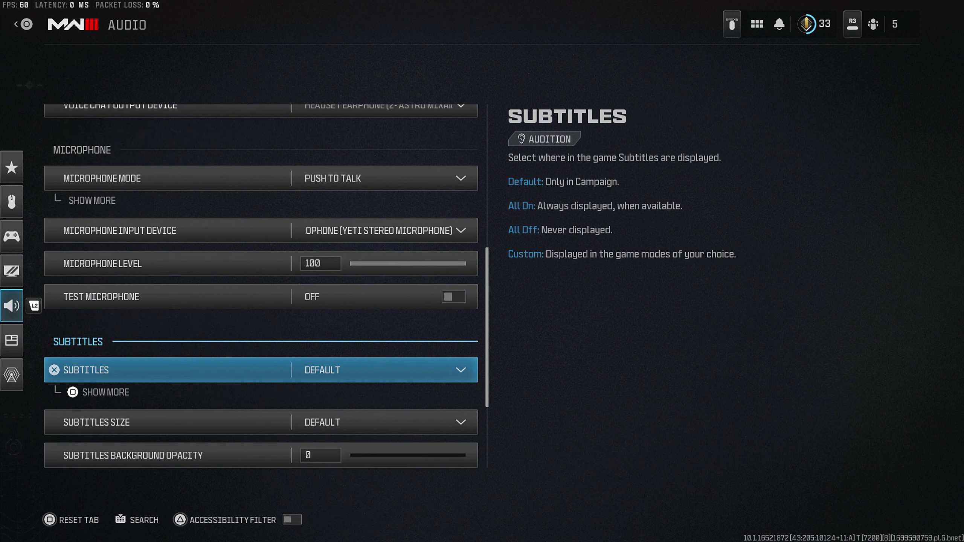
{"action": "key", "text": "x"}
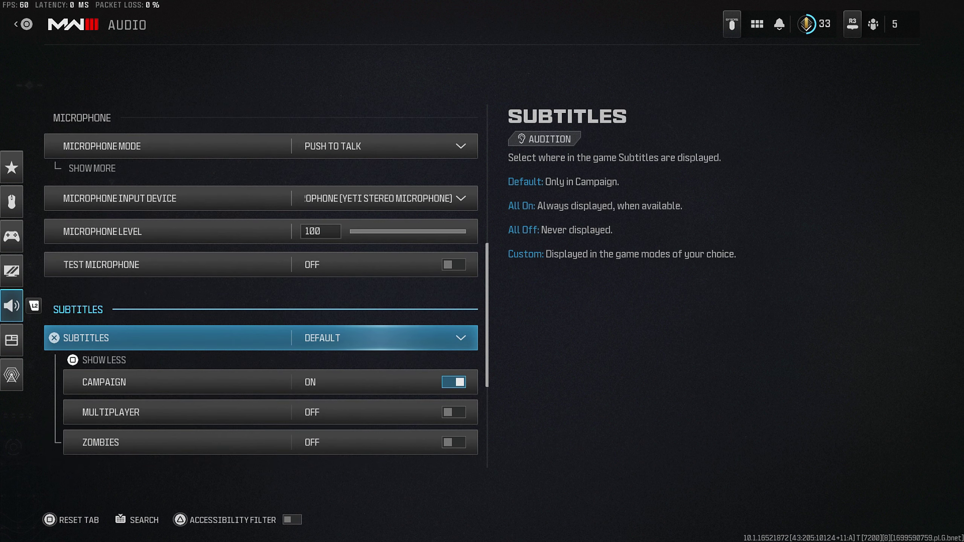
{"action": "key", "text": "f"}
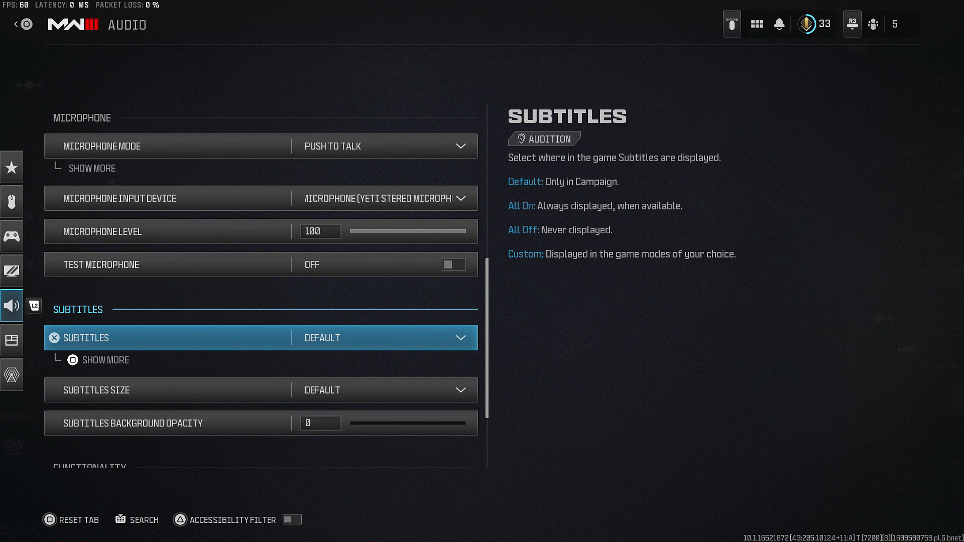
Step: Review the Subtitles Size and background opacity options and the Functionality settings from Mono Audio to Hit Marker Sound Effects
{"action": "key", "text": "Down"}
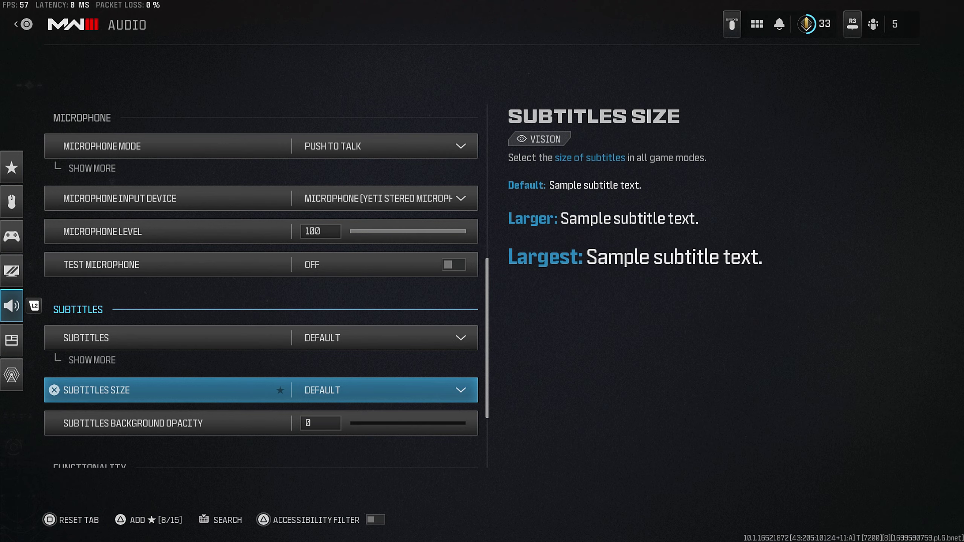
{"action": "key", "text": "Down"}
{"action": "key", "text": "Down"}
{"action": "key", "text": "Down"}
{"action": "key", "text": "Down"}
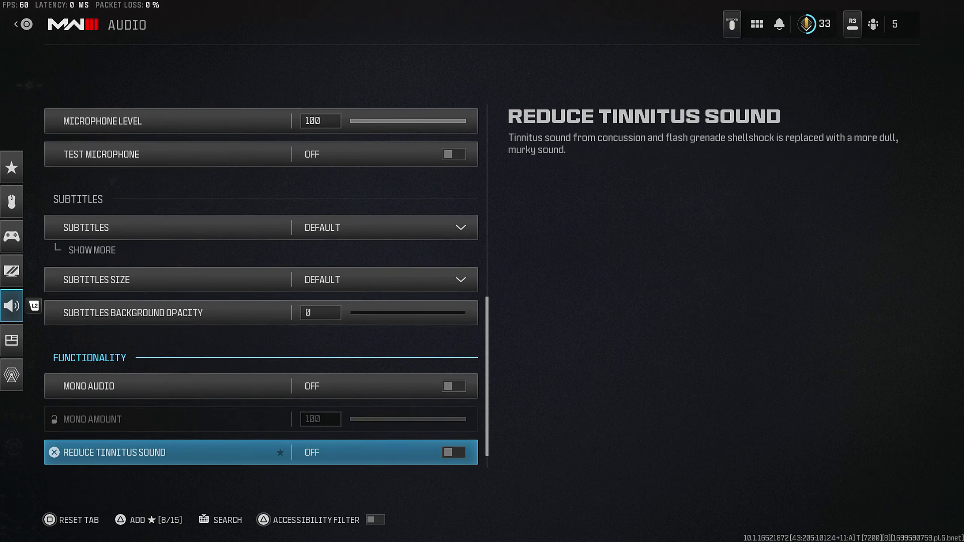
{"action": "key", "text": "Down"}
{"action": "key", "text": "Down"}
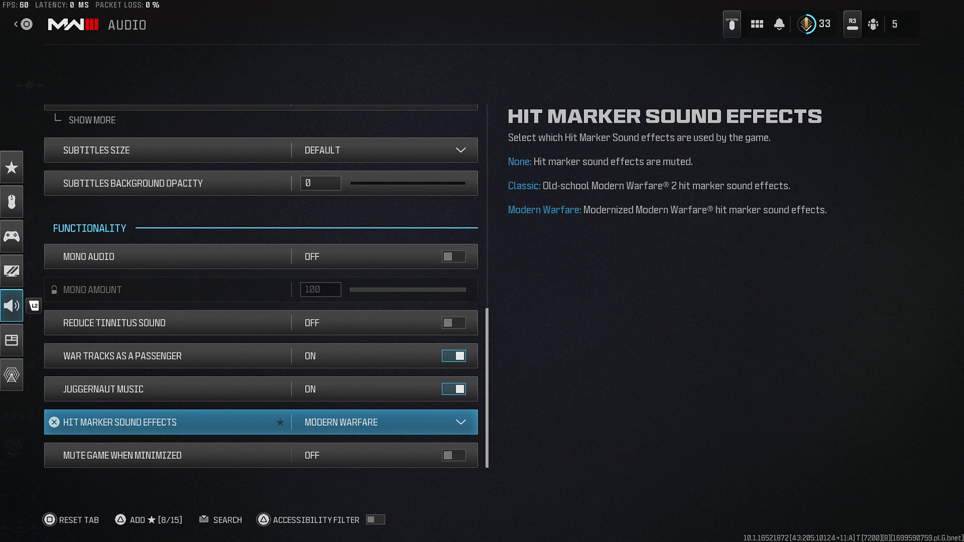
Step: Set Hit Marker Sound Effects to Classic and leave the audio settings for the Play screen
{"action": "key", "text": "Return"}
{"action": "key", "text": "Up"}
{"action": "key", "text": "Return"}
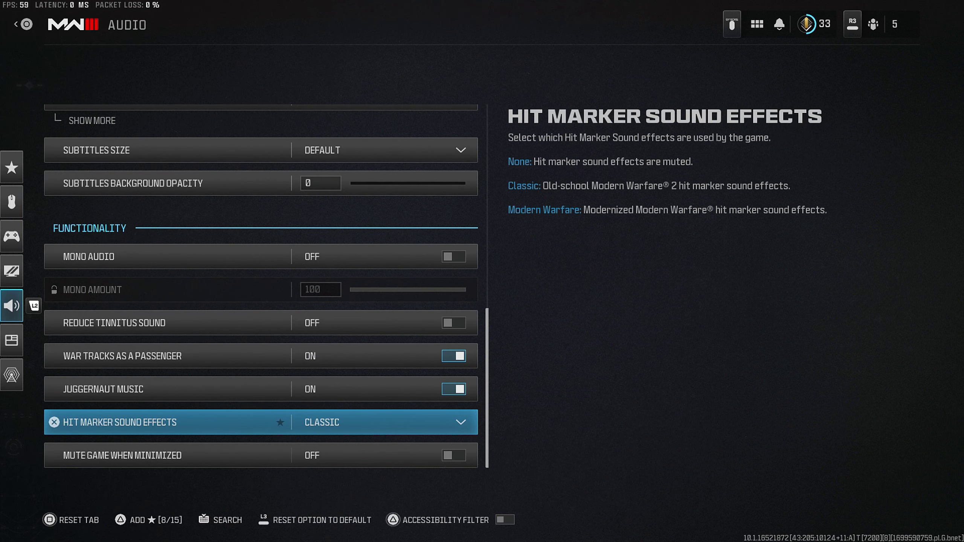
{"action": "key", "text": "Down"}
{"action": "key", "text": "Up"}
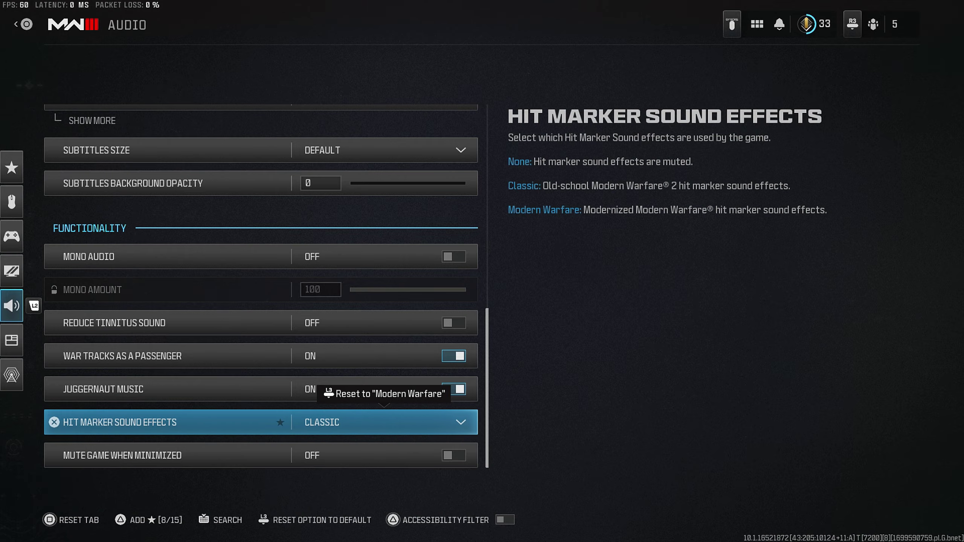
{"action": "key", "text": "Escape"}
{"action": "key", "text": "Escape"}
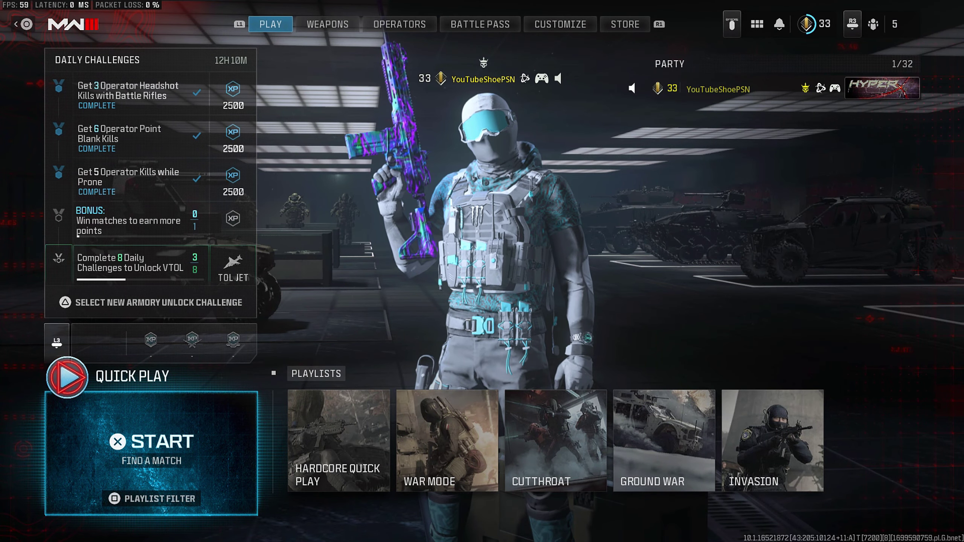